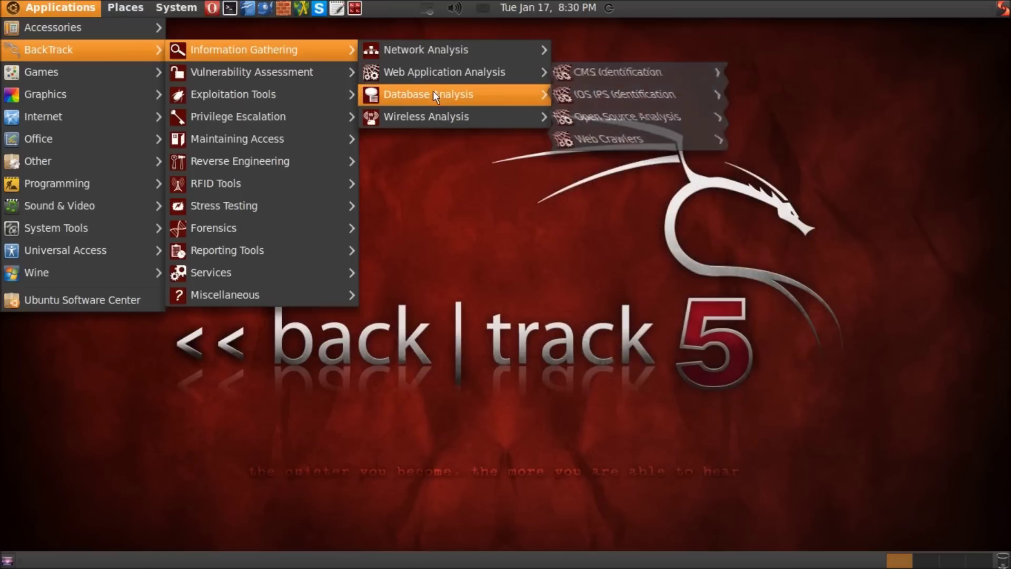
pyautogui.moveTo(436, 110)
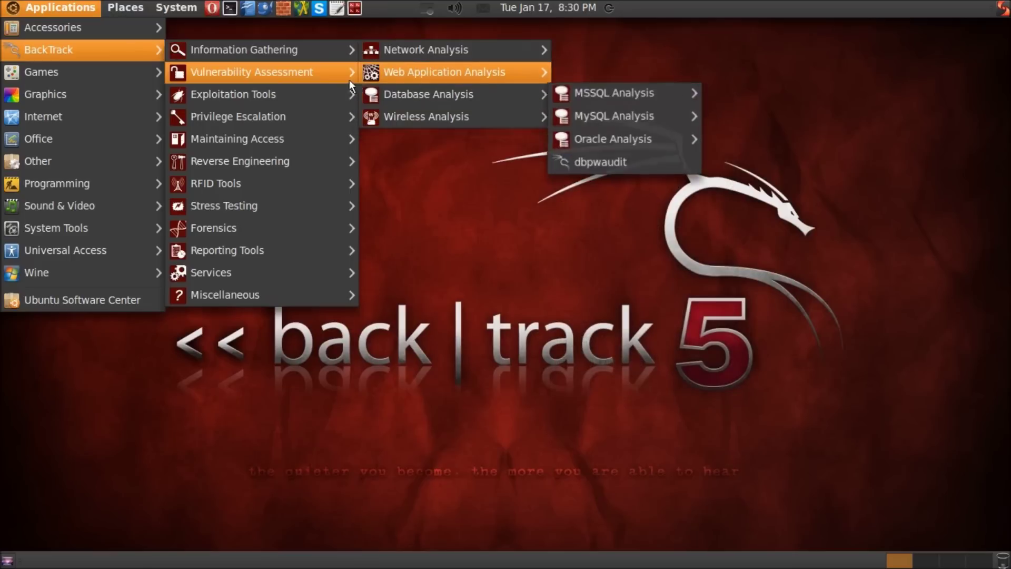
pyautogui.moveTo(331, 89)
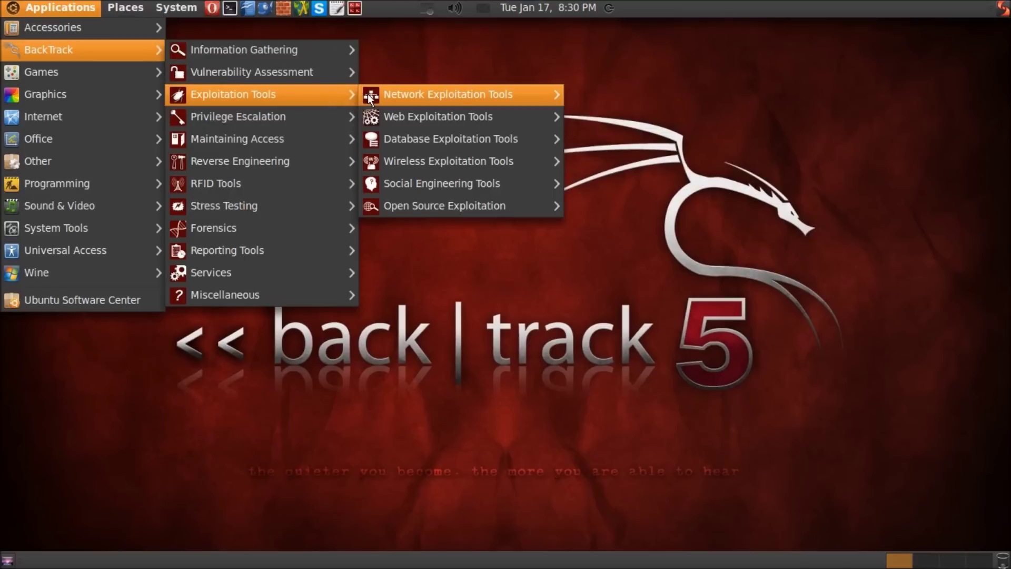
pyautogui.moveTo(385, 146)
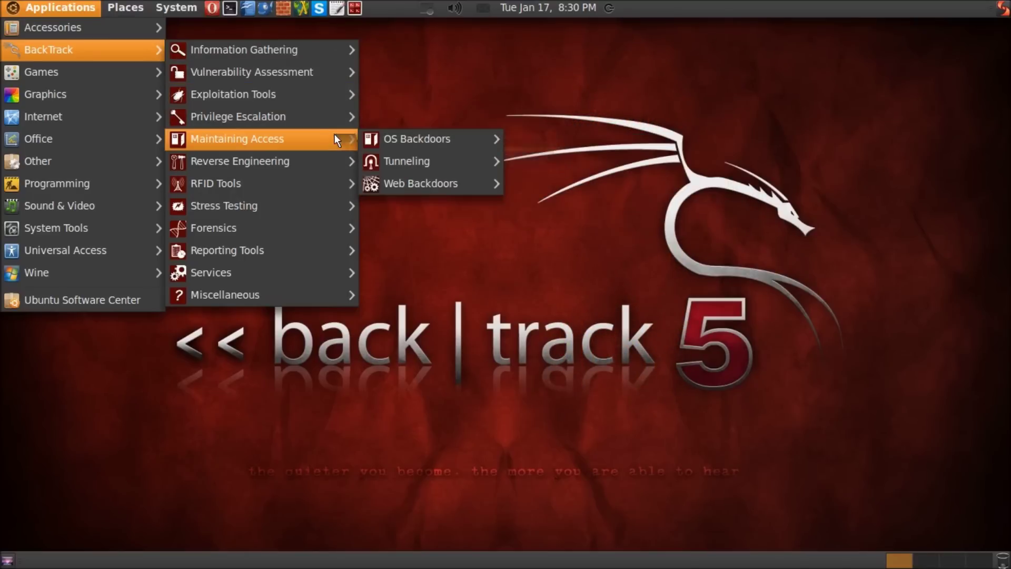
pyautogui.moveTo(139, 95)
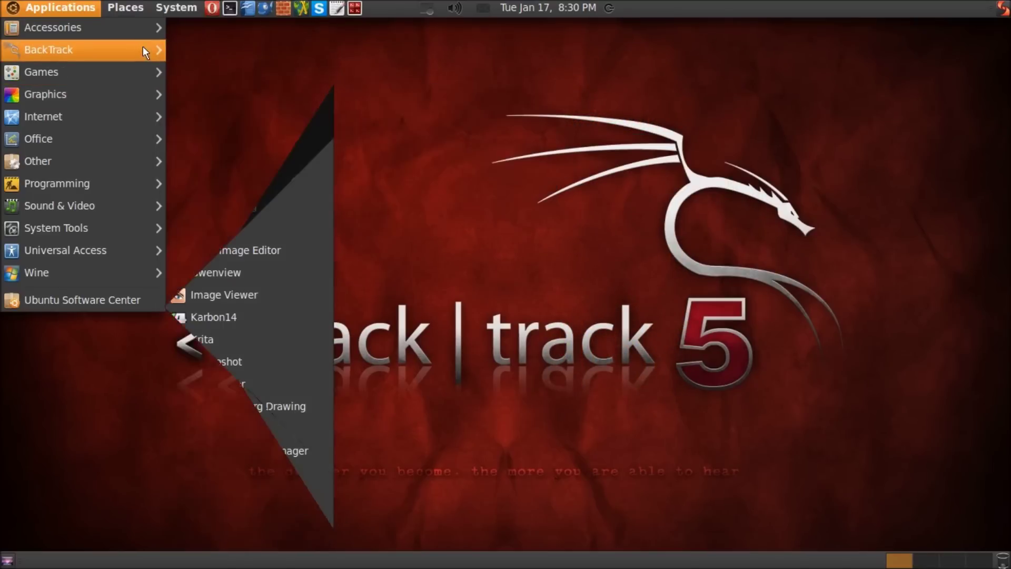
pyautogui.moveTo(141, 23)
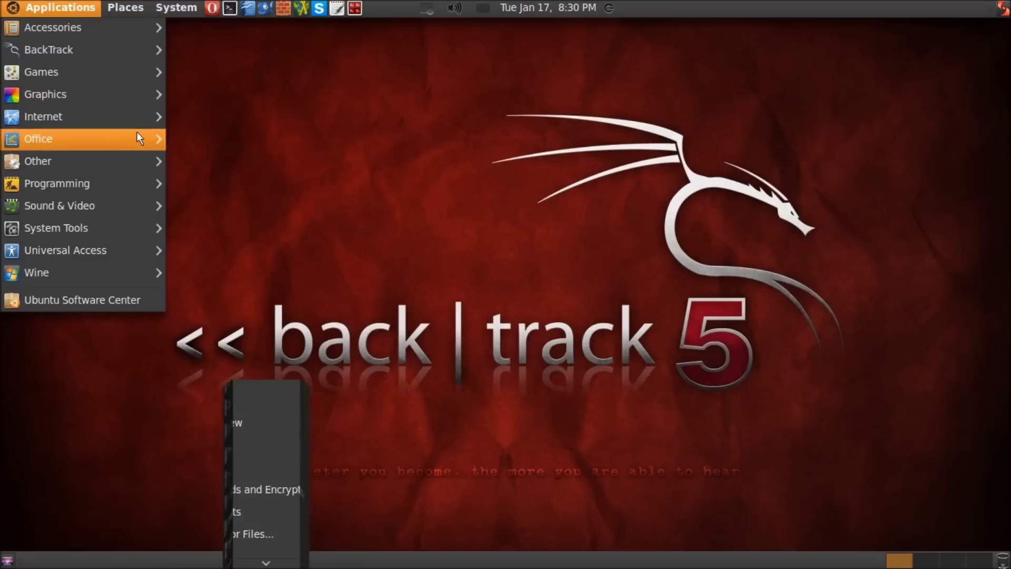
# Step: Open CompizConfig Settings Manager and move its window to the middle of the desktop
pyautogui.moveTo(180, 8)
pyautogui.moveTo(179, 27)
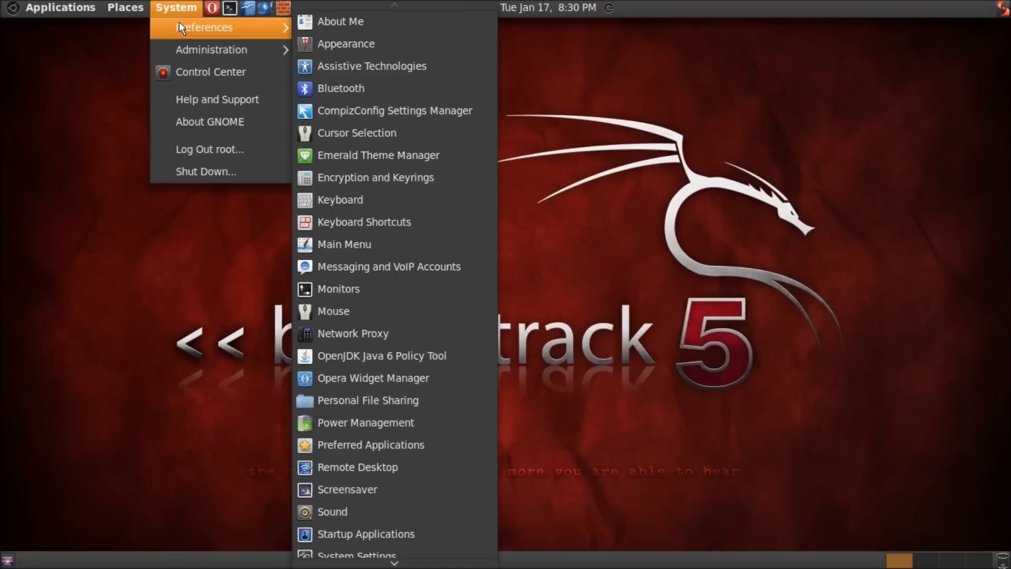
pyautogui.click(366, 111)
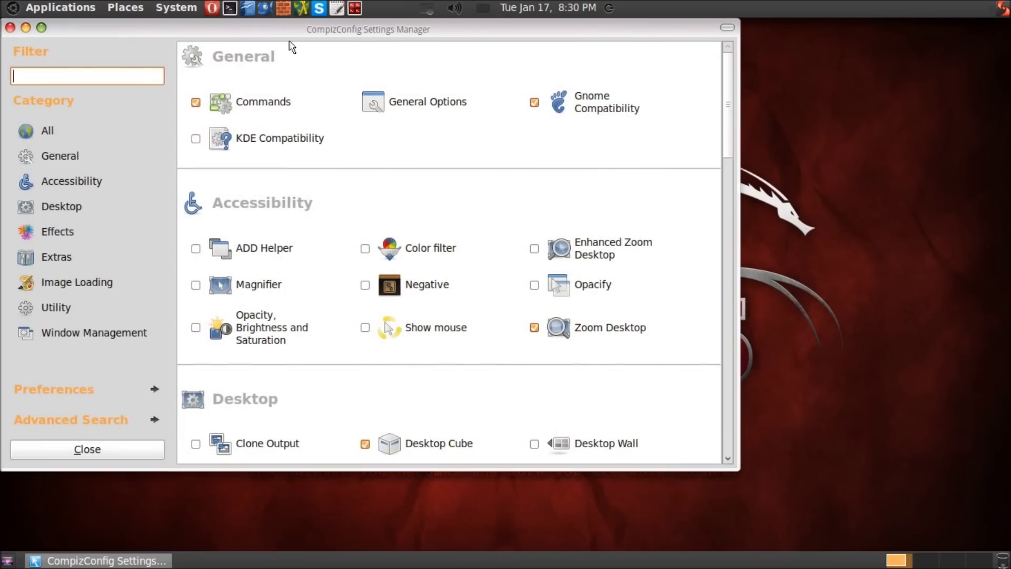
pyautogui.moveTo(274, 31); pyautogui.dragTo(531, 63)
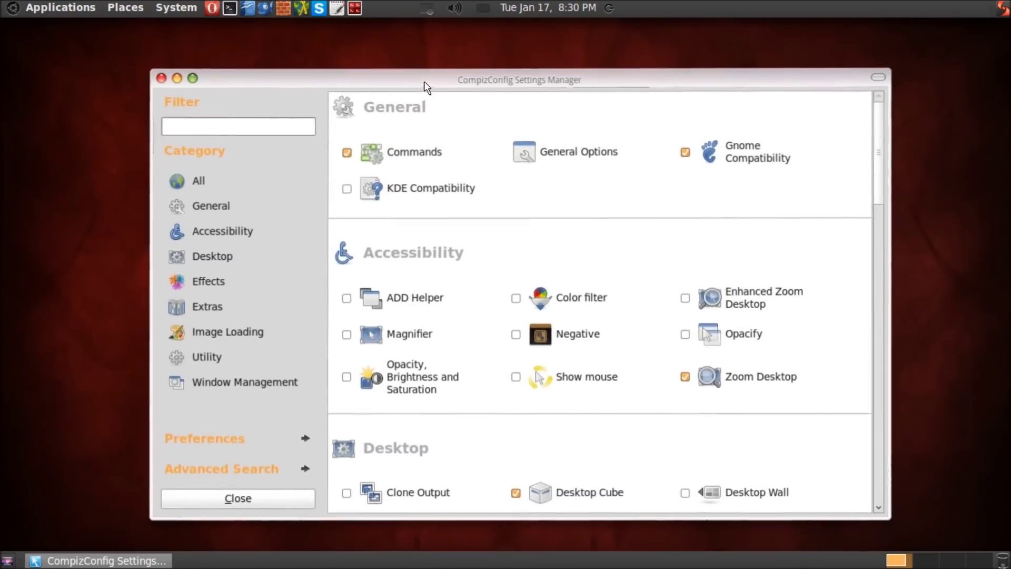
pyautogui.moveTo(456, 45); pyautogui.dragTo(507, 492)
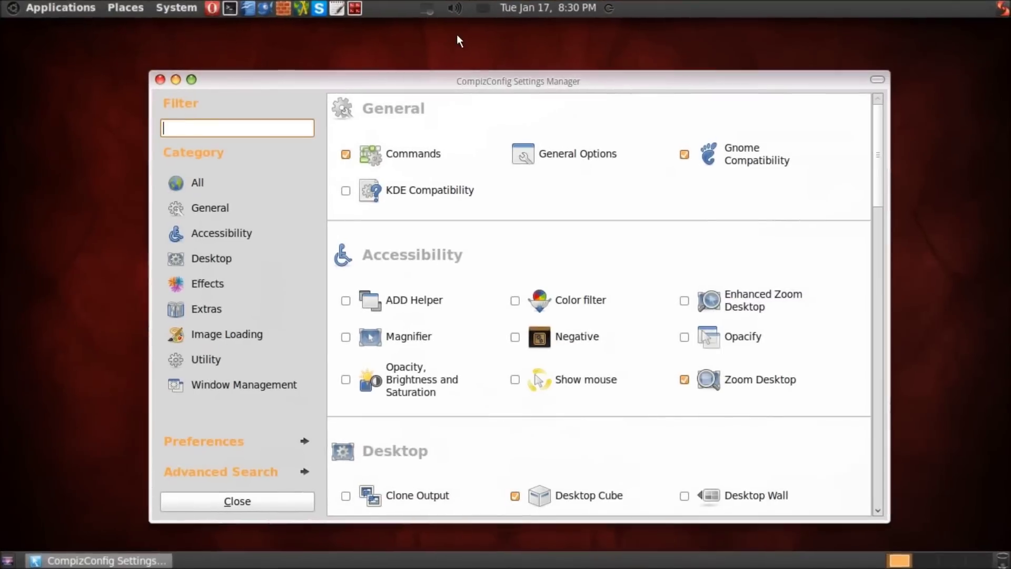
# Step: Test the desktop zoom by magnifying the area around the Show mouse and Zoom Desktop plugins and returning to normal size
pyautogui.scroll(-2, 641, 234)
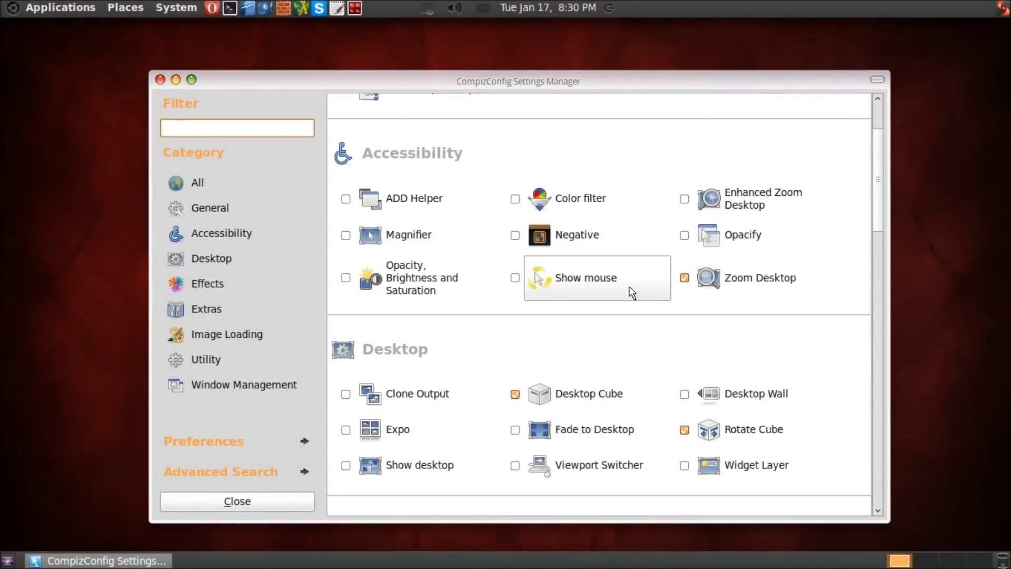
pyautogui.scroll(5, 718, 315)
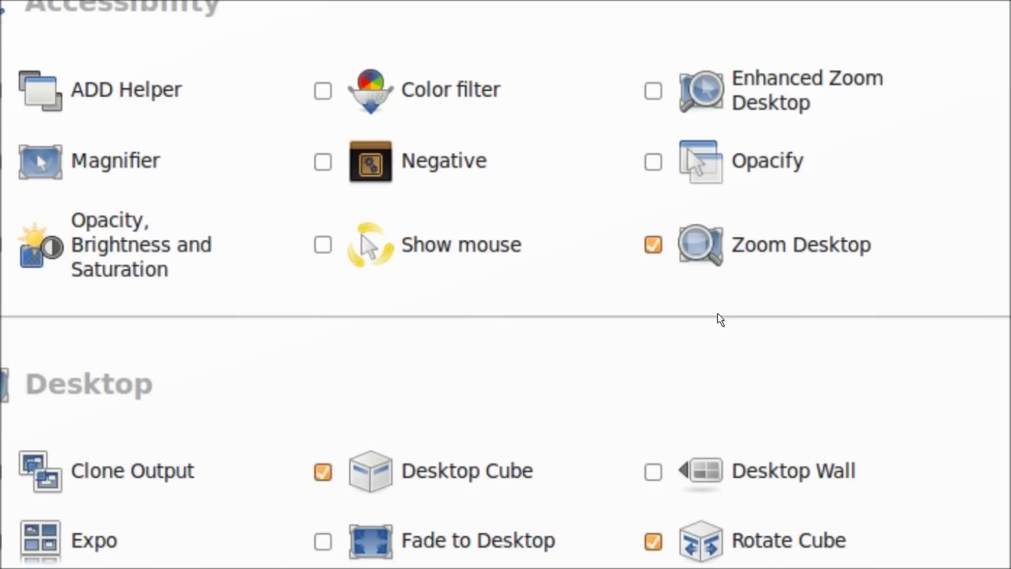
pyautogui.scroll(-5, 717, 314)
pyautogui.scroll(4, 717, 317)
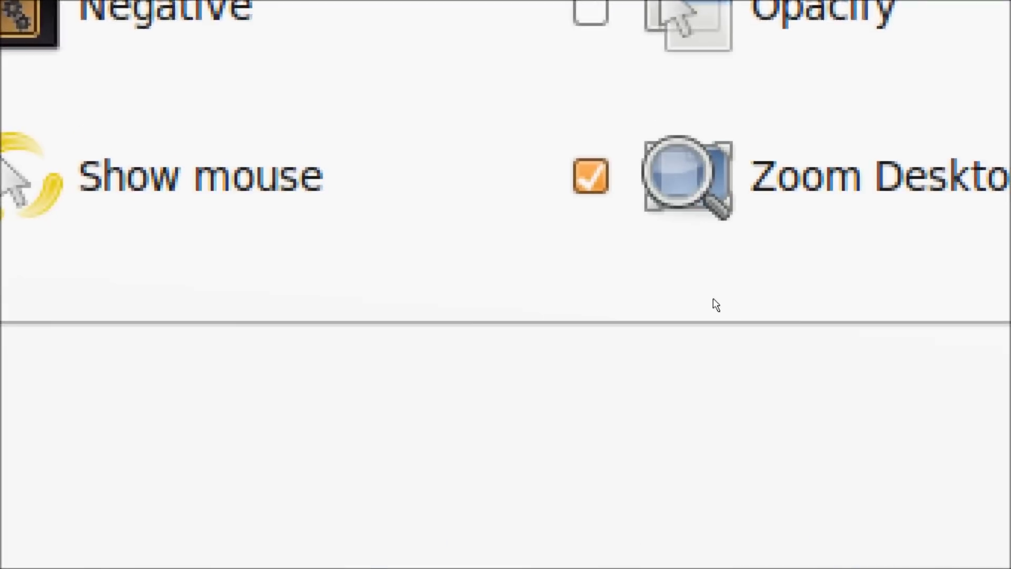
pyautogui.scroll(-2, 32, 116)
pyautogui.scroll(3, 36, 110)
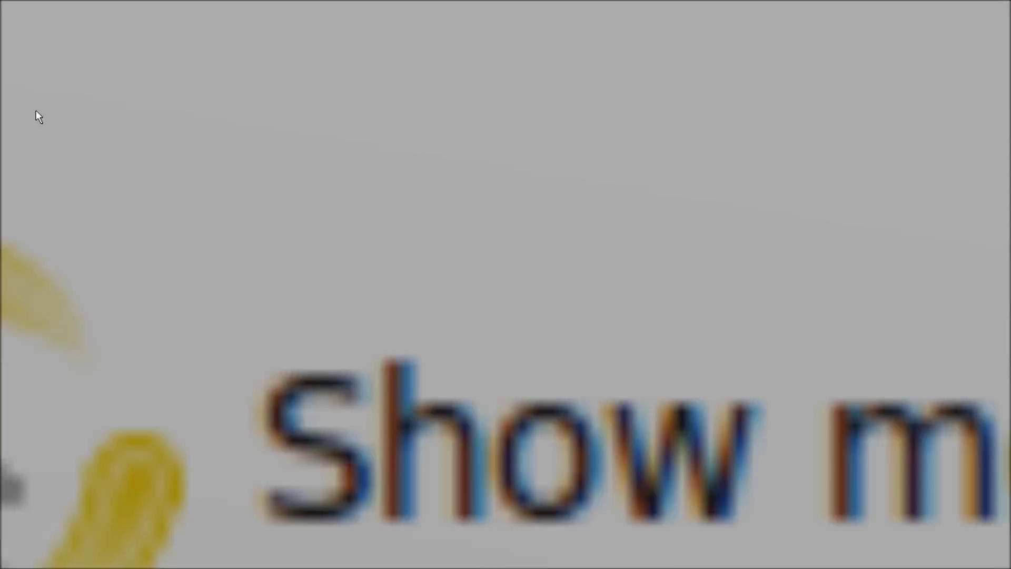
pyautogui.scroll(-5, 38, 111)
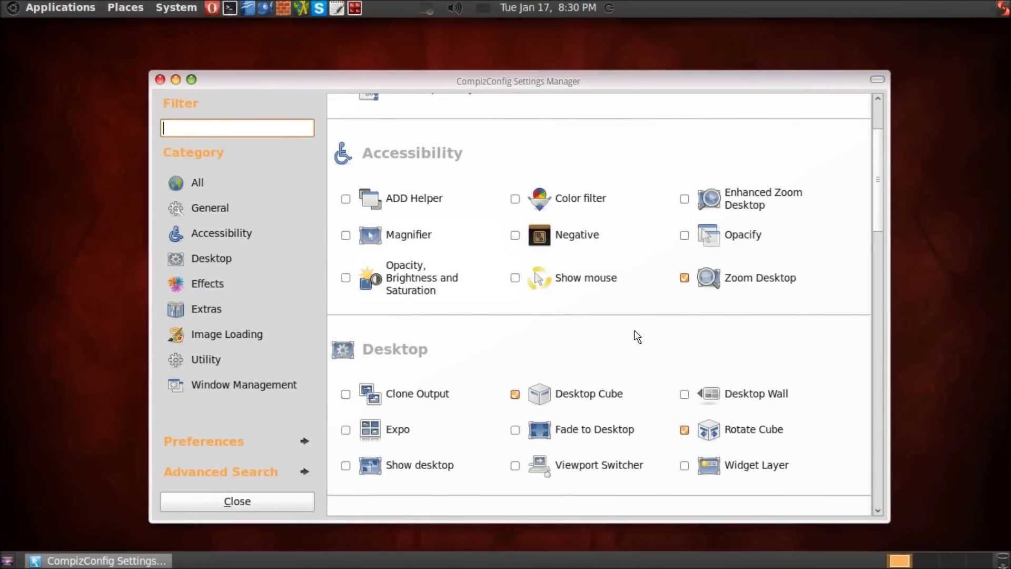
# Step: Enable the Water Effect plugin and test its ripples on the desktop from its settings page
pyautogui.scroll(-3, 637, 337)
pyautogui.scroll(-1, 654, 342)
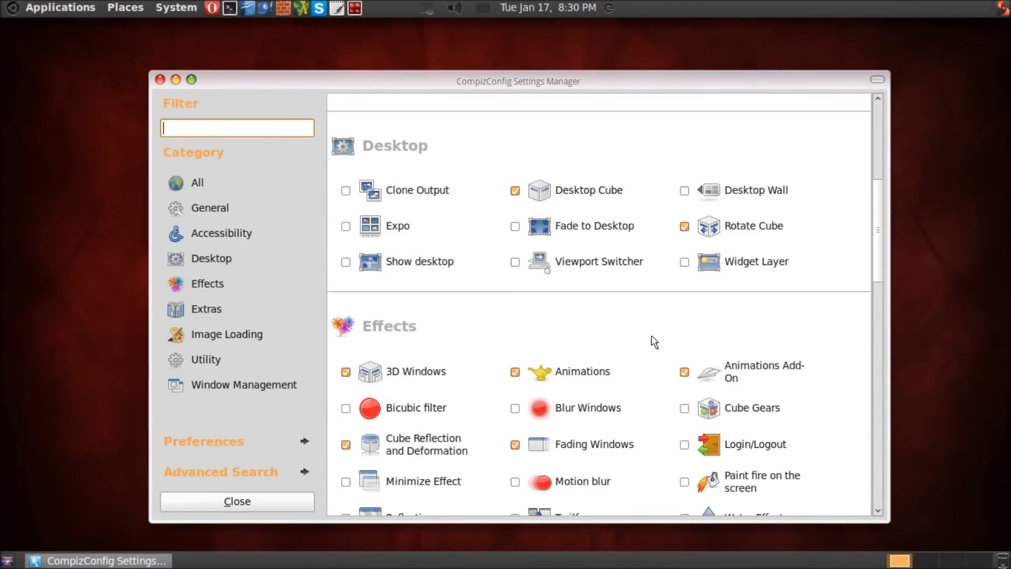
pyautogui.scroll(-2, 654, 343)
pyautogui.scroll(-1, 655, 342)
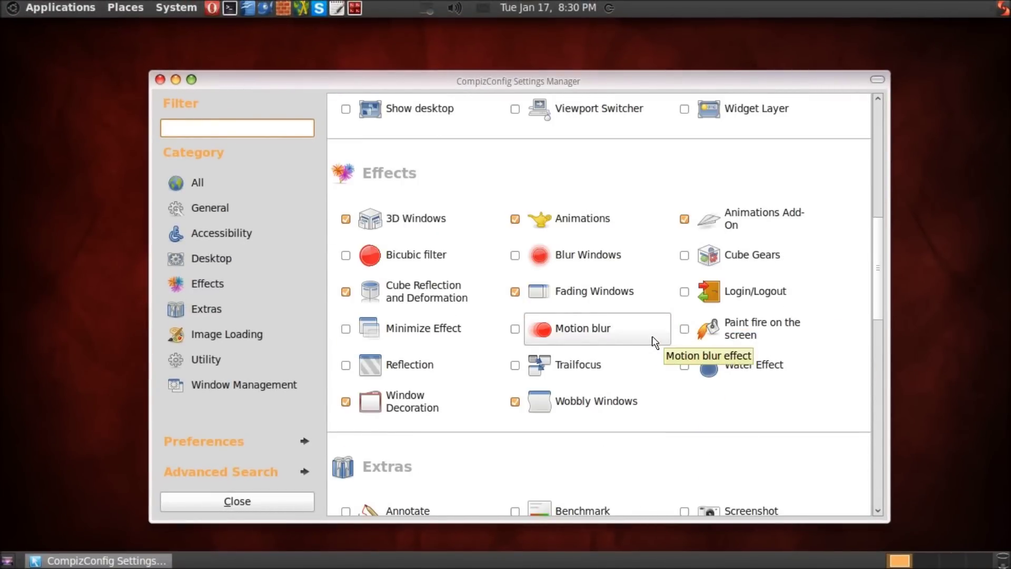
pyautogui.scroll(-2, 654, 343)
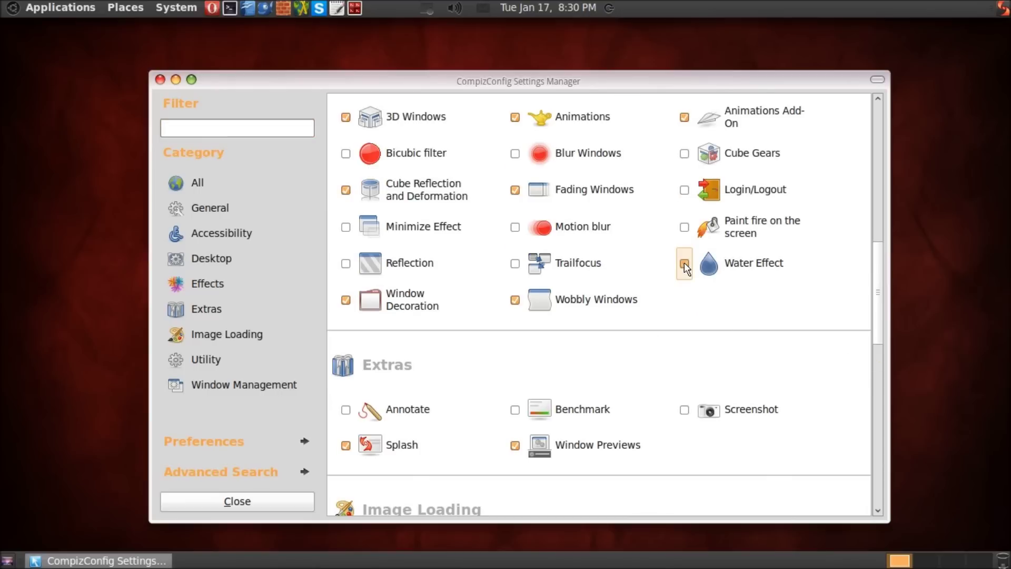
pyautogui.click(766, 271)
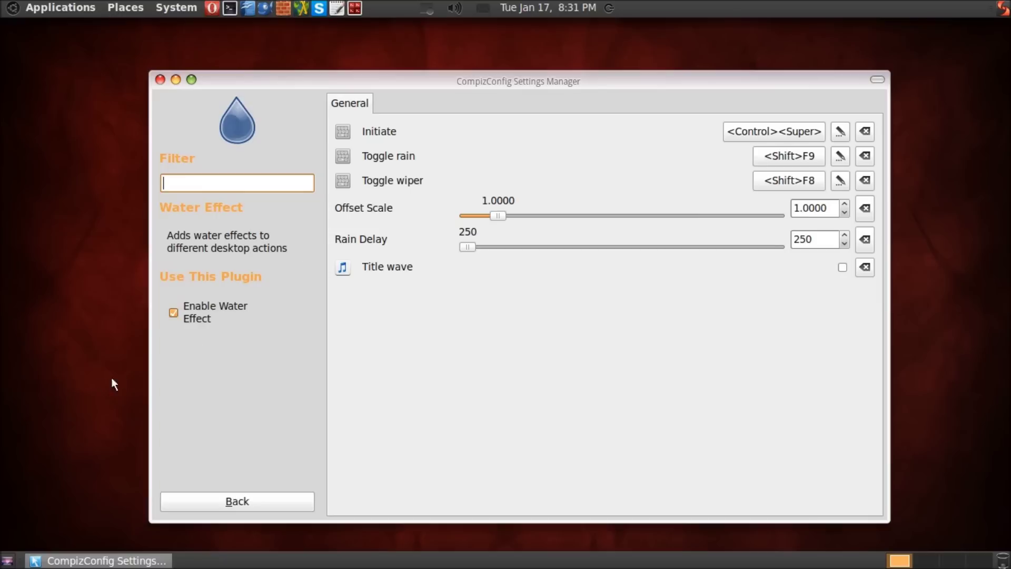
pyautogui.press('ctrl+super')
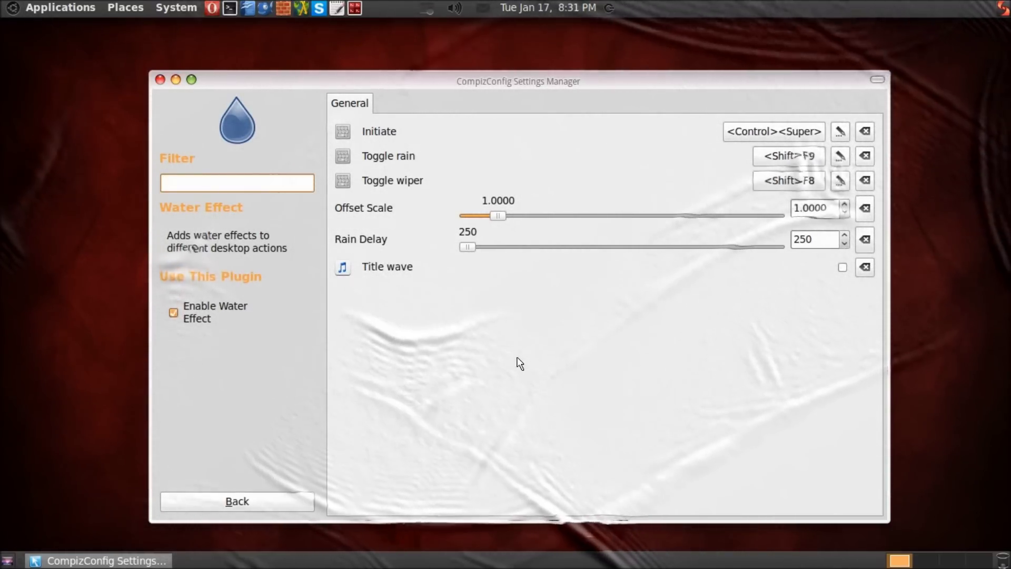
pyautogui.click(244, 501)
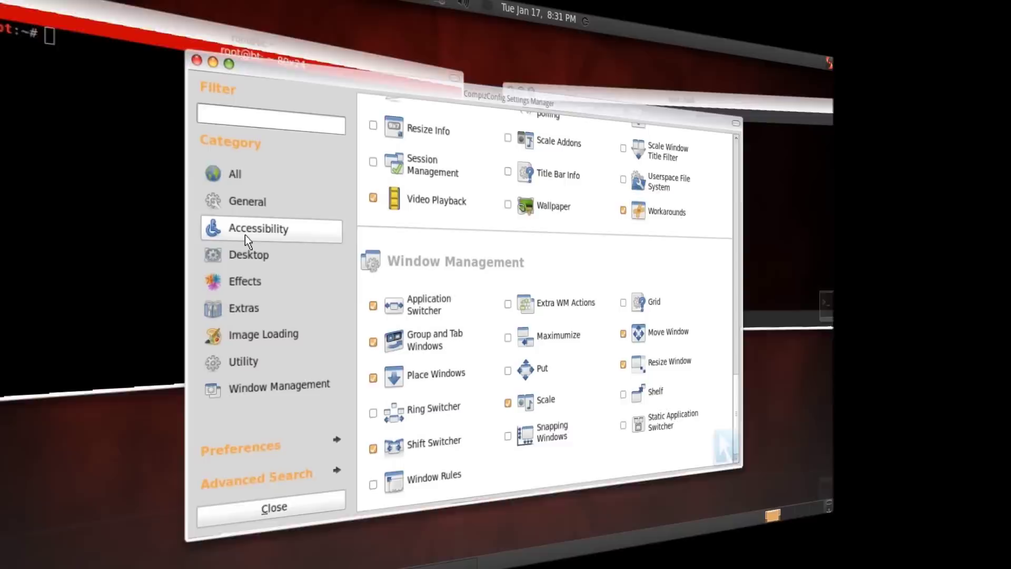
# Step: Enable the Paint fire on the screen plugin and check its settings for the initiate and clear shortcuts
pyautogui.scroll(5, 830, 279)
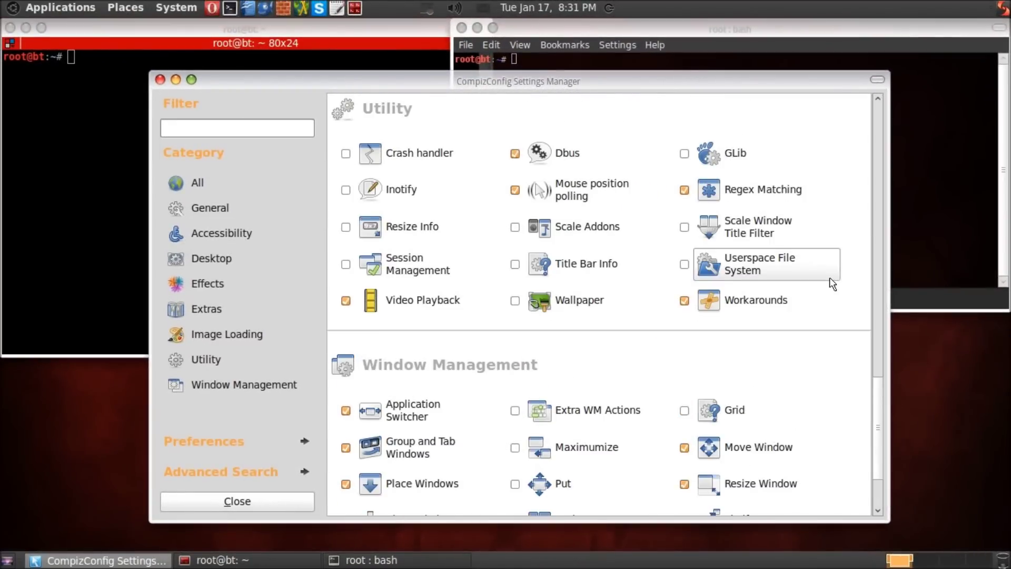
pyautogui.scroll(8, 871, 272)
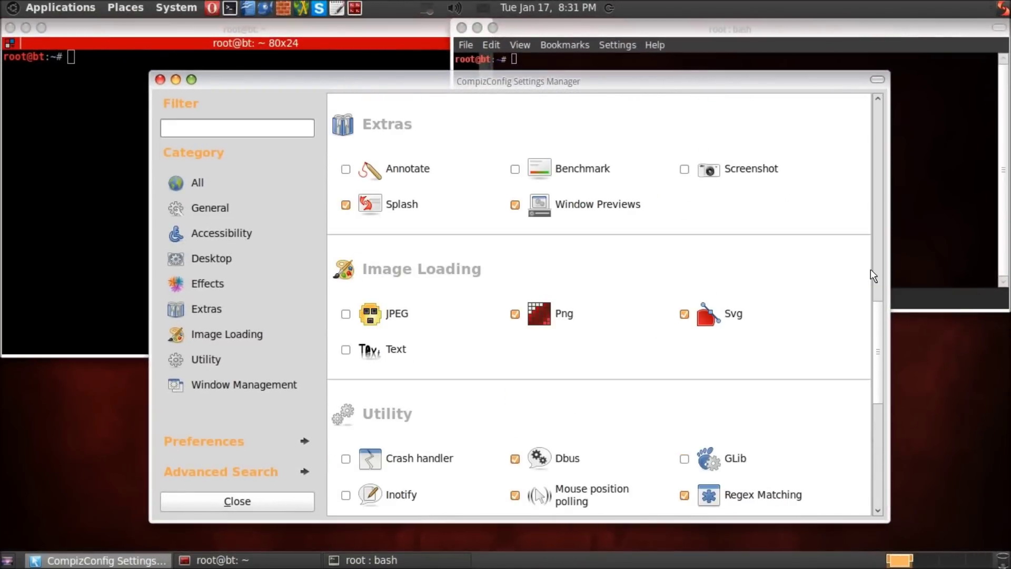
pyautogui.scroll(2, 870, 273)
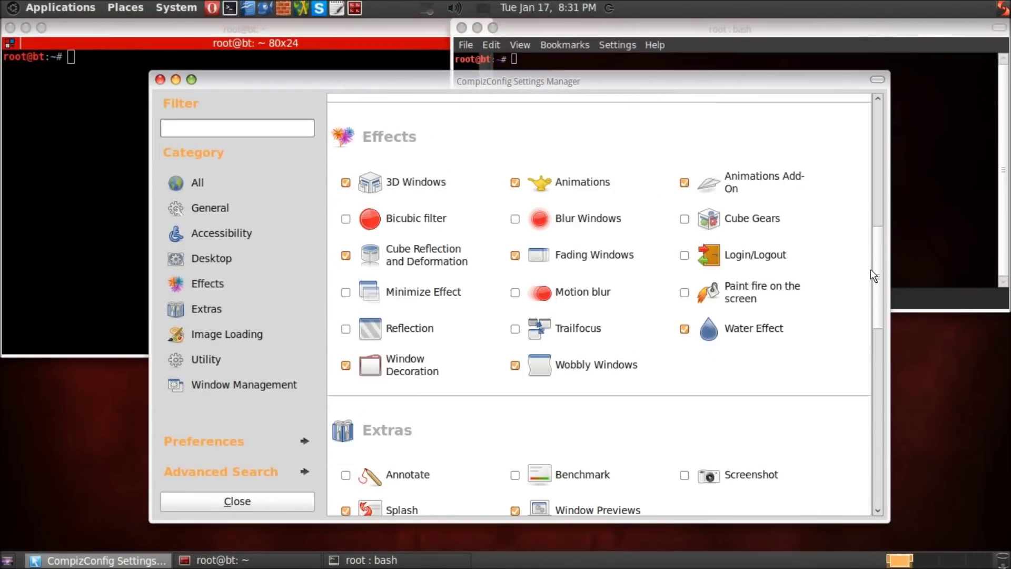
pyautogui.scroll(1, 871, 272)
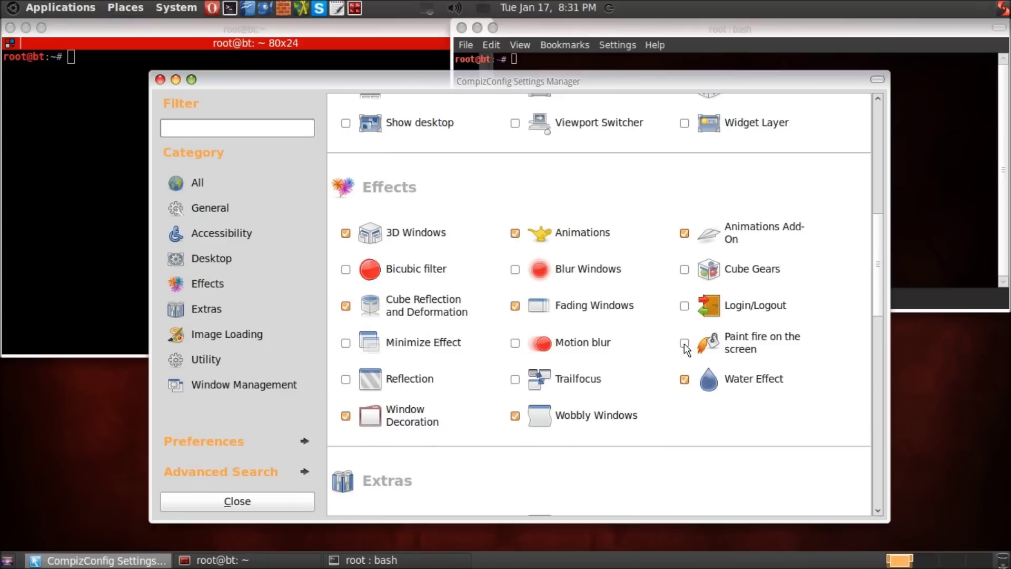
pyautogui.click(729, 340)
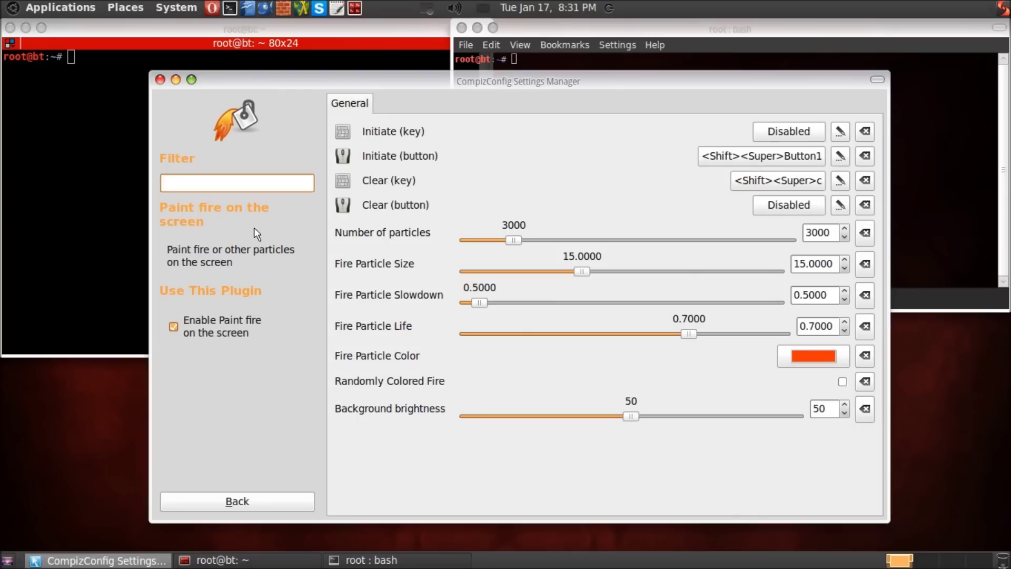
pyautogui.click(231, 503)
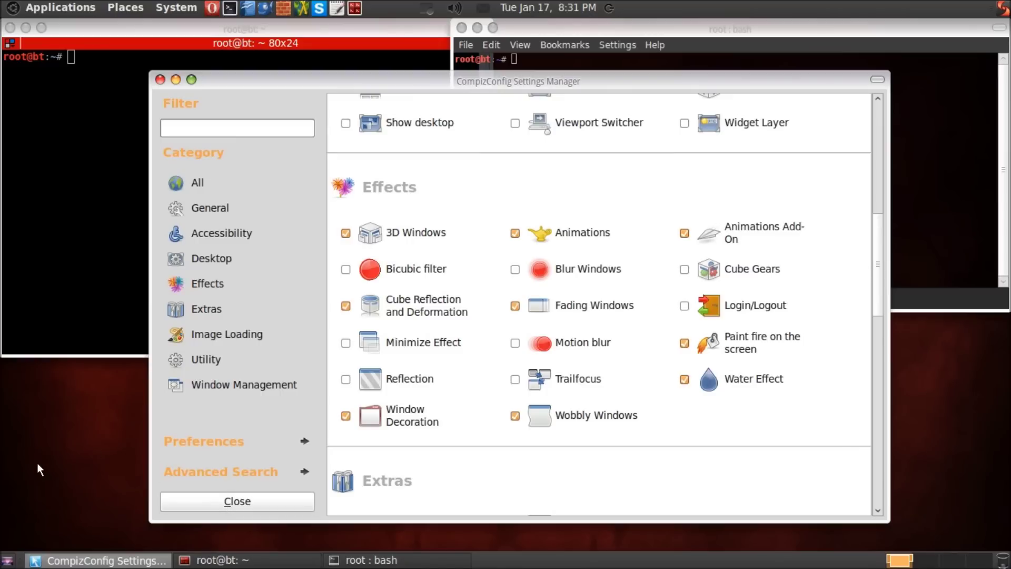
# Step: Write "BackTrack" in fire across the screen, and clear the painted fire
pyautogui.keyDown('shift'); pyautogui.keyDown('super'); pyautogui.moveTo(38, 459); pyautogui.dragTo(81, 261); pyautogui.keyUp('super'); pyautogui.keyUp('shift')
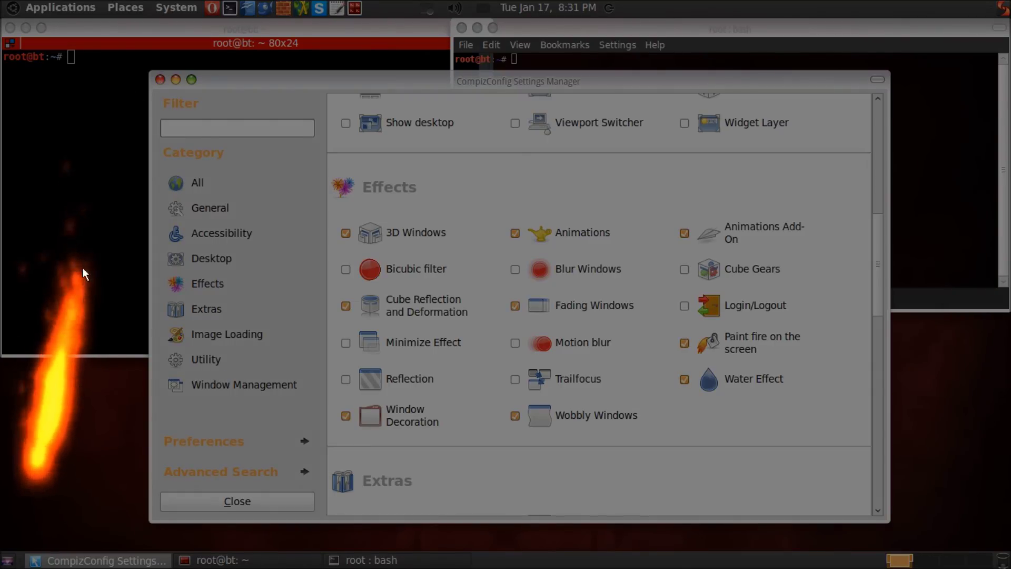
pyautogui.moveTo(83, 273)
pyautogui.mouseDown()
pyautogui.moveTo(122, 161)
pyautogui.moveTo(169, 209)
pyautogui.moveTo(122, 258)
pyautogui.moveTo(201, 406)
pyautogui.moveTo(50, 408)
pyautogui.moveTo(211, 276)
pyautogui.moveTo(254, 270)
pyautogui.moveTo(366, 307)
pyautogui.moveTo(303, 385)
pyautogui.moveTo(442, 352)
pyautogui.moveTo(483, 252)
pyautogui.moveTo(479, 407)
pyautogui.mouseUp()
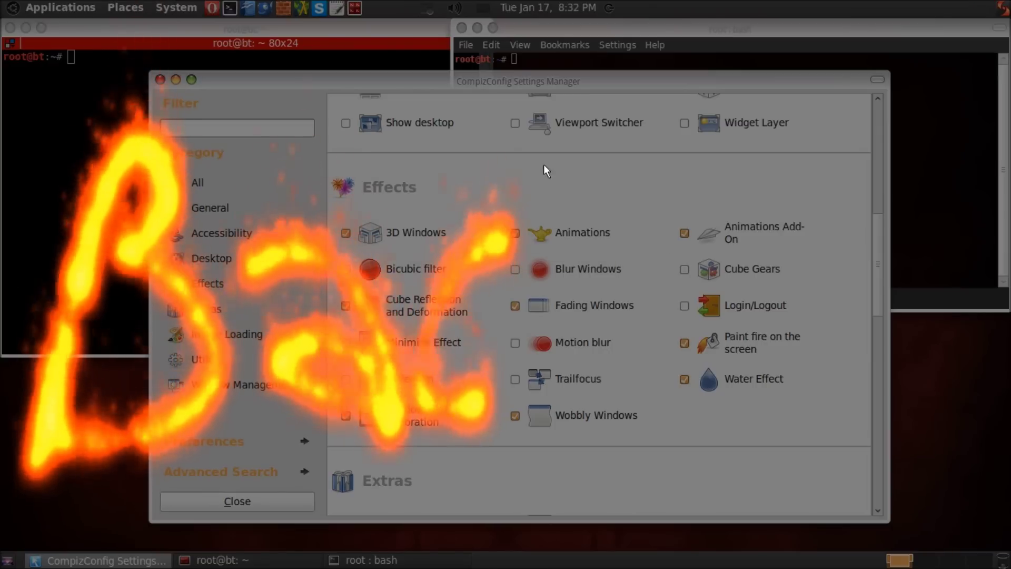
pyautogui.moveTo(553, 221); pyautogui.dragTo(554, 412)
pyautogui.moveTo(566, 293)
pyautogui.mouseDown()
pyautogui.moveTo(617, 264)
pyautogui.moveTo(615, 336)
pyautogui.moveTo(702, 440)
pyautogui.mouseUp()
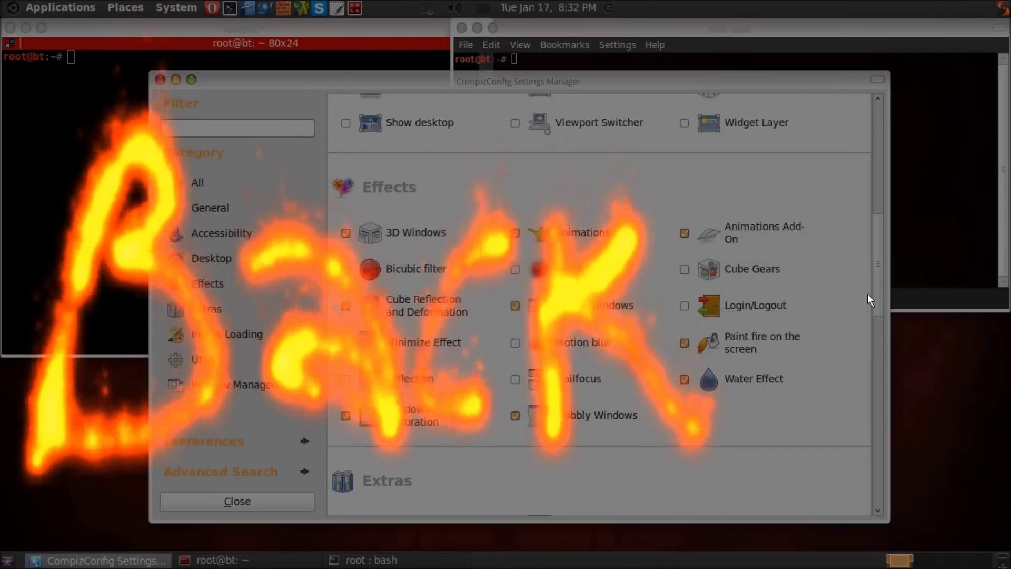
pyautogui.moveTo(738, 226); pyautogui.dragTo(757, 482)
pyautogui.moveTo(674, 236); pyautogui.dragTo(821, 182)
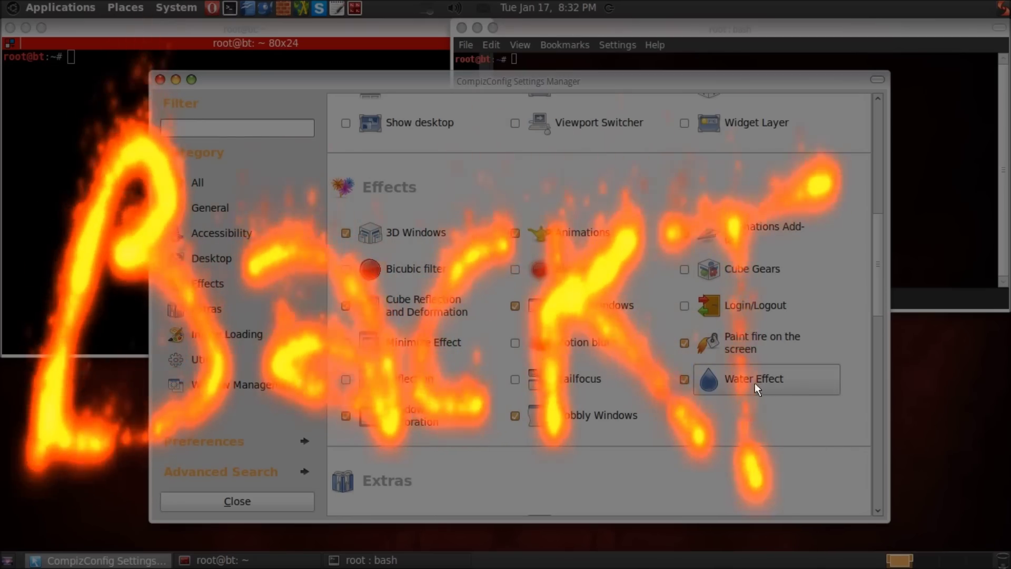
pyautogui.moveTo(772, 294); pyautogui.dragTo(787, 383)
pyautogui.moveTo(788, 275)
pyautogui.mouseDown()
pyautogui.moveTo(786, 339)
pyautogui.moveTo(830, 387)
pyautogui.moveTo(864, 281)
pyautogui.moveTo(875, 410)
pyautogui.moveTo(981, 236)
pyautogui.moveTo(958, 277)
pyautogui.moveTo(961, 381)
pyautogui.moveTo(983, 450)
pyautogui.moveTo(959, 353)
pyautogui.moveTo(1001, 227)
pyautogui.moveTo(971, 294)
pyautogui.mouseUp()
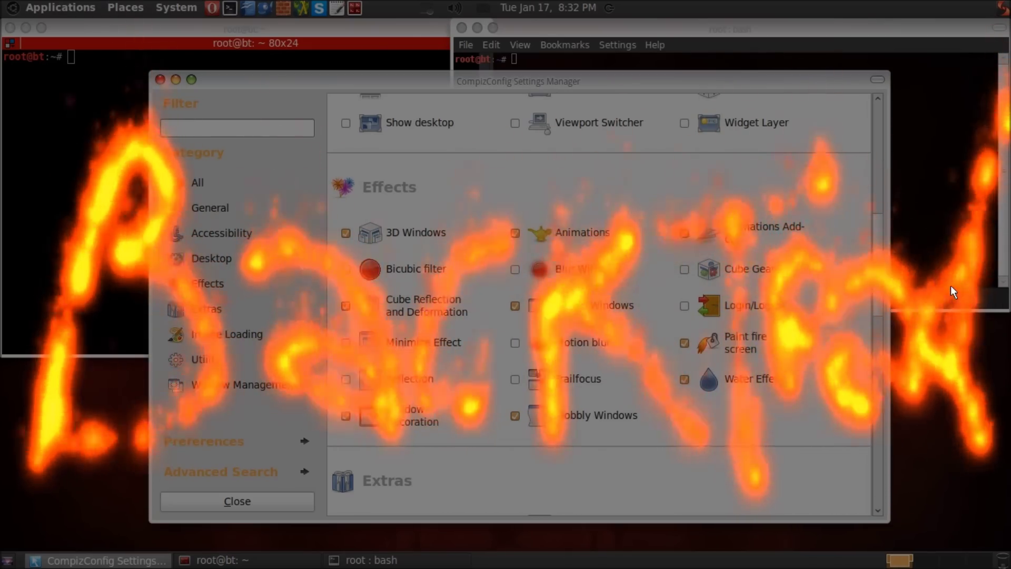
pyautogui.press('super+shift+c')
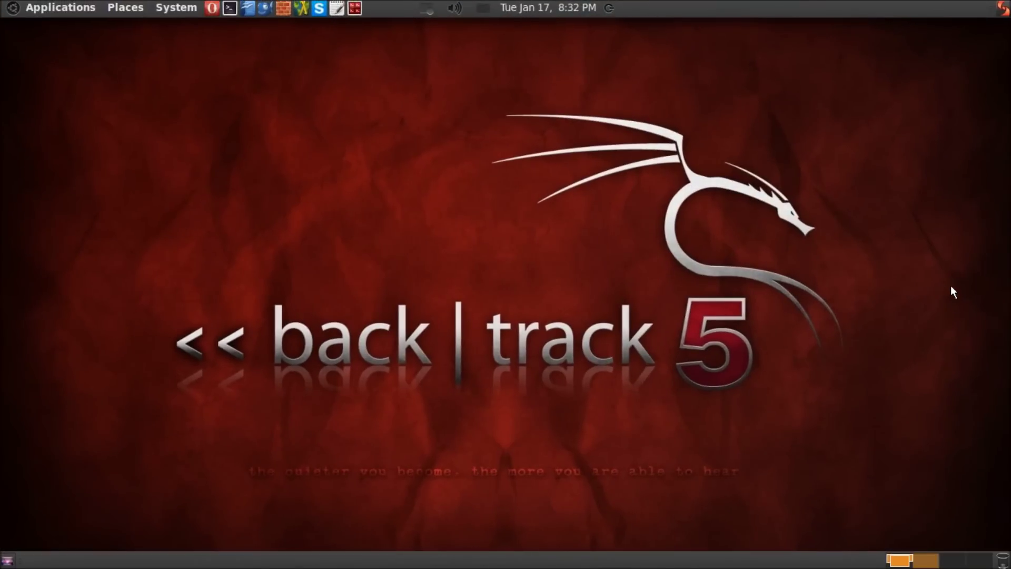
# Step: Return to the workspace with the open windows and roll up the CompizConfig and root : bash windows to their title bars
pyautogui.hotkey('ctrl', 'alt', 'Left')
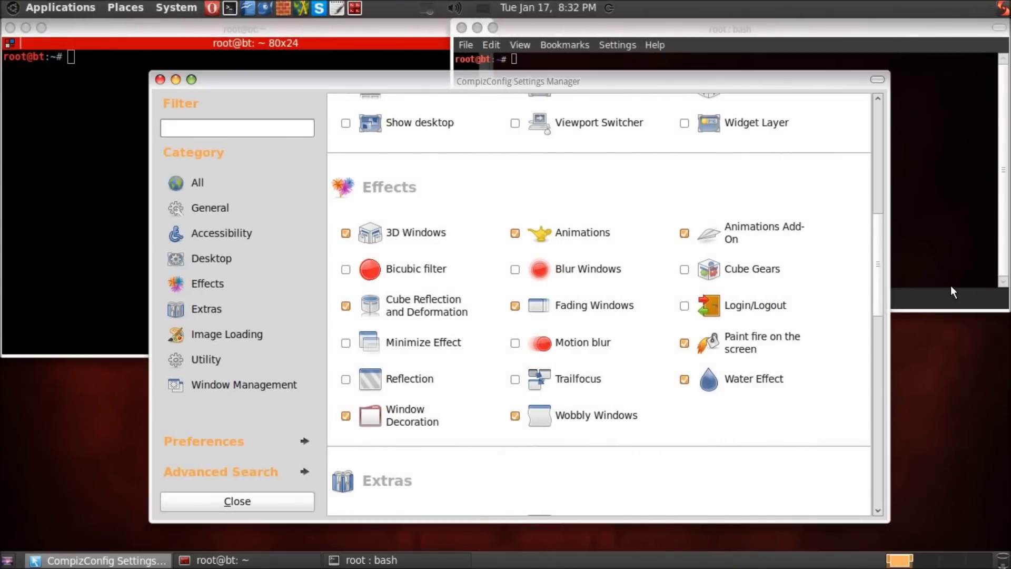
pyautogui.doubleClick(583, 84)
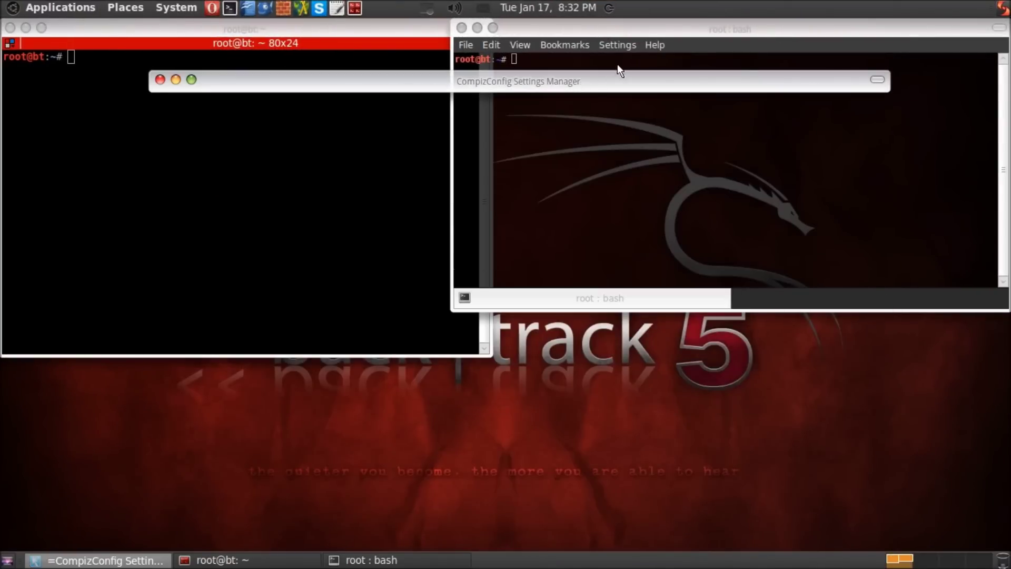
pyautogui.doubleClick(637, 27)
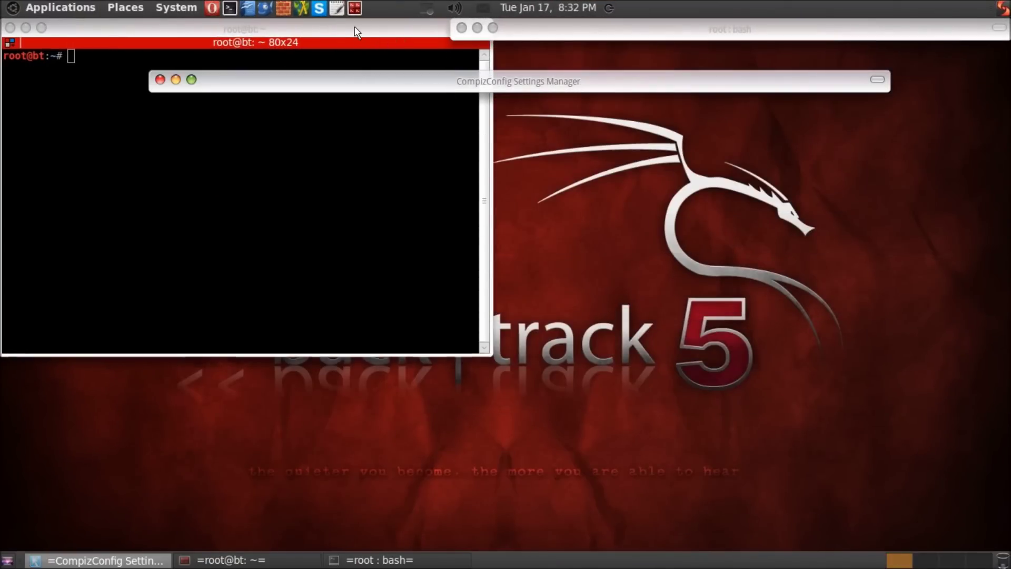
# Step: Unroll the root@bt, CompizConfig Settings Manager and root : bash windows from their title bars
pyautogui.doubleClick(352, 27)
pyautogui.doubleClick(595, 84)
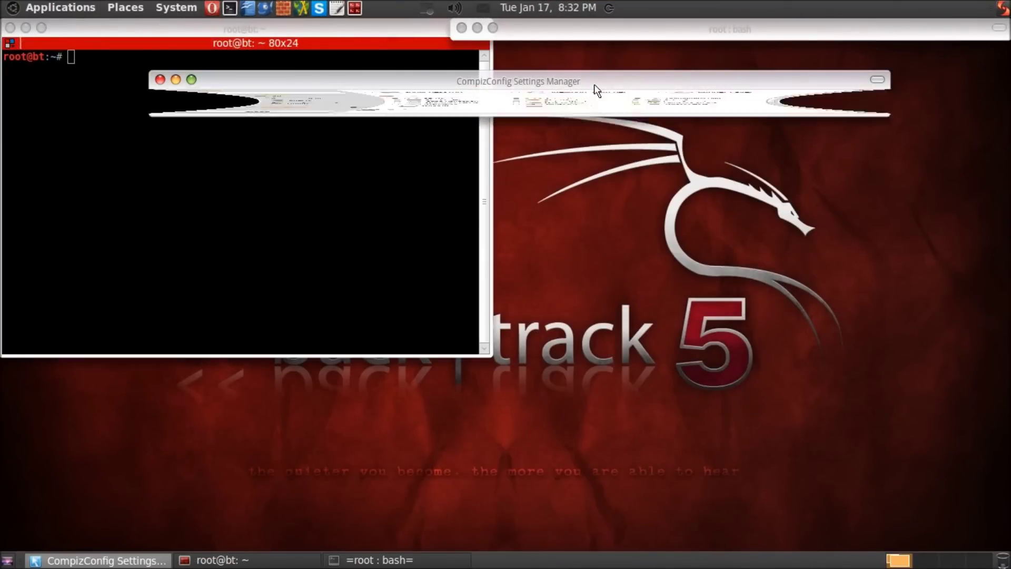
pyautogui.doubleClick(612, 29)
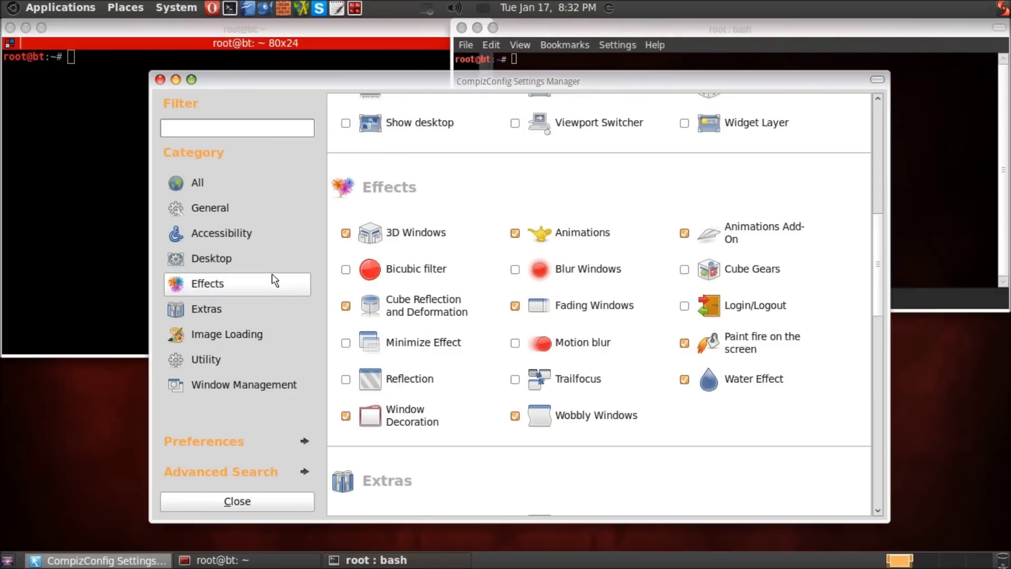
# Step: Lower the opacity of the windows, including the root@bt terminal, to make them translucent
pyautogui.scroll(-4, 271, 273)
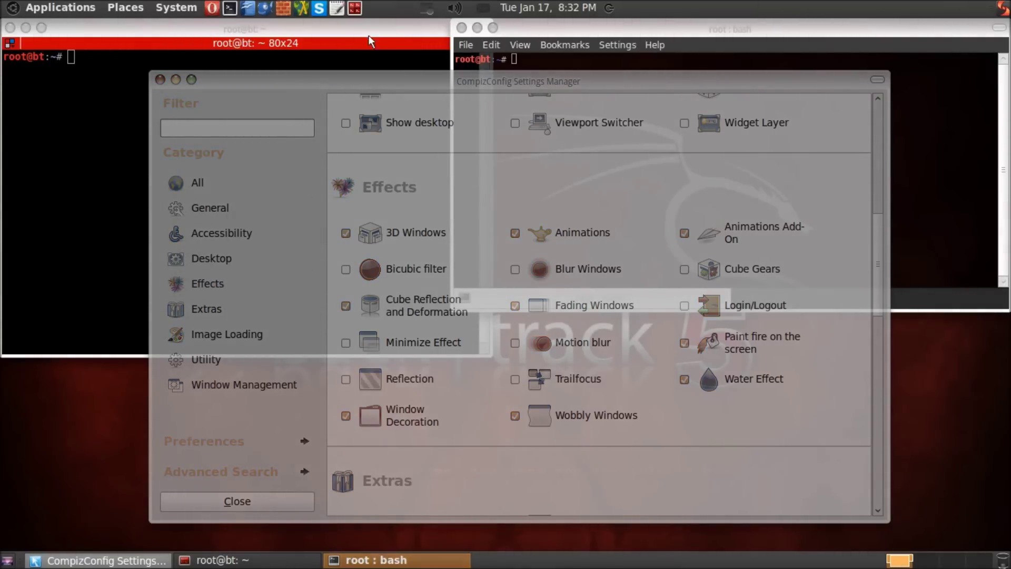
pyautogui.click(381, 27)
pyautogui.scroll(-4, 382, 29)
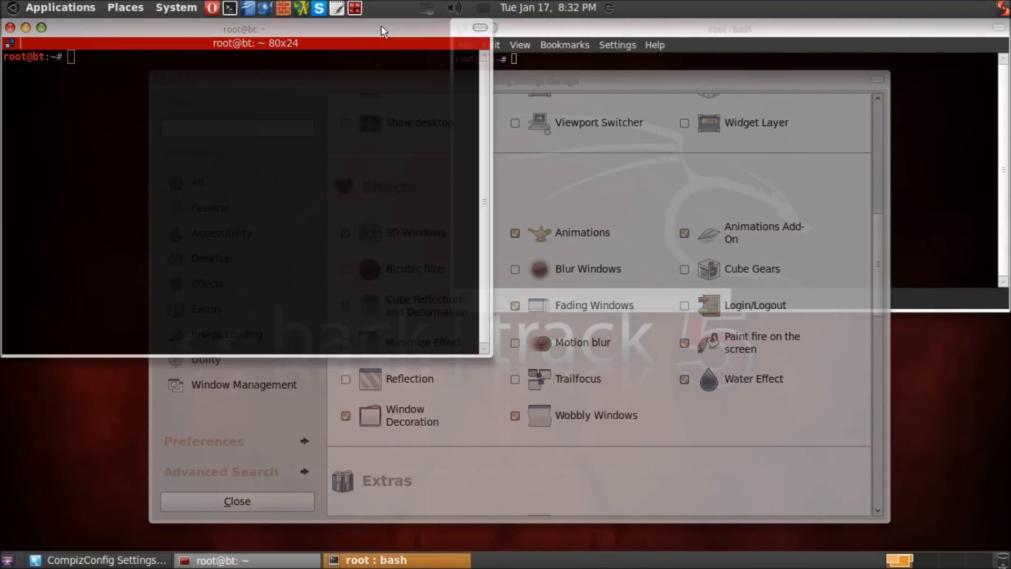
# Step: Group the three open windows into one tabbed window and place it near the middle of the desktop
pyautogui.click(813, 31)
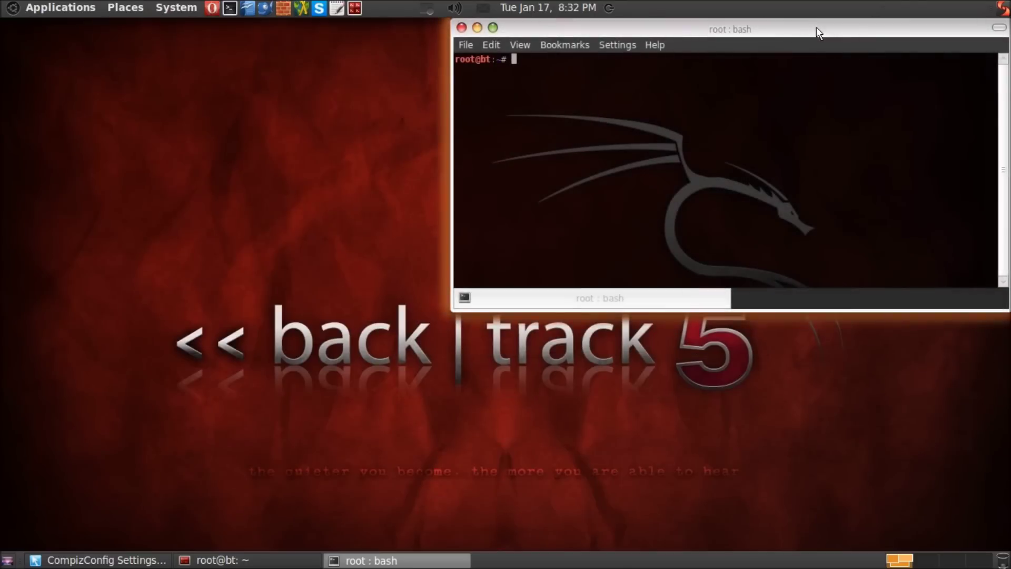
pyautogui.moveTo(816, 28); pyautogui.dragTo(510, 157)
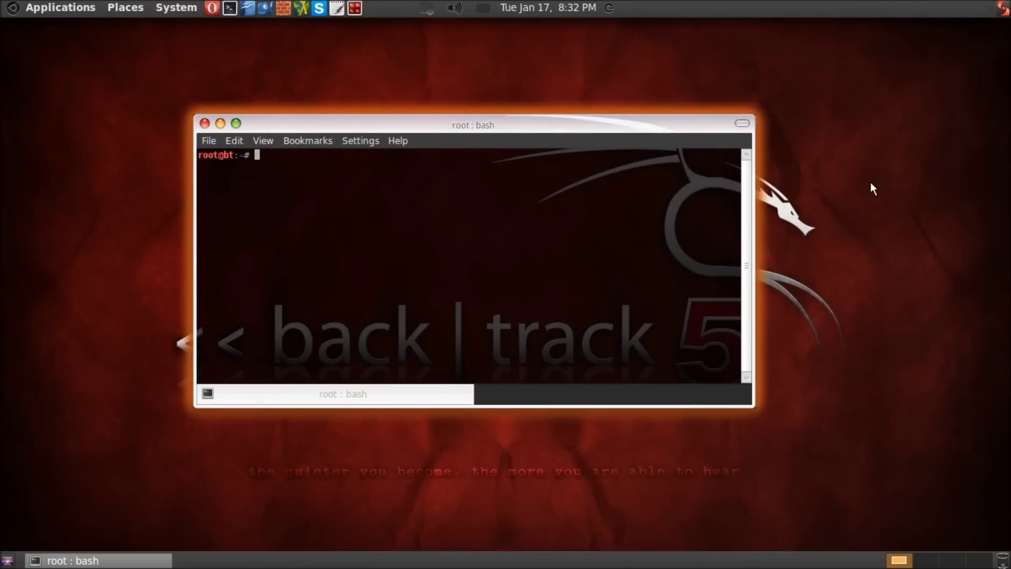
# Step: Rotate the desktop cube through the neighbouring workspaces and return to the one with the tabbed window
pyautogui.hotkey('ctrl', 'alt', 'Right')
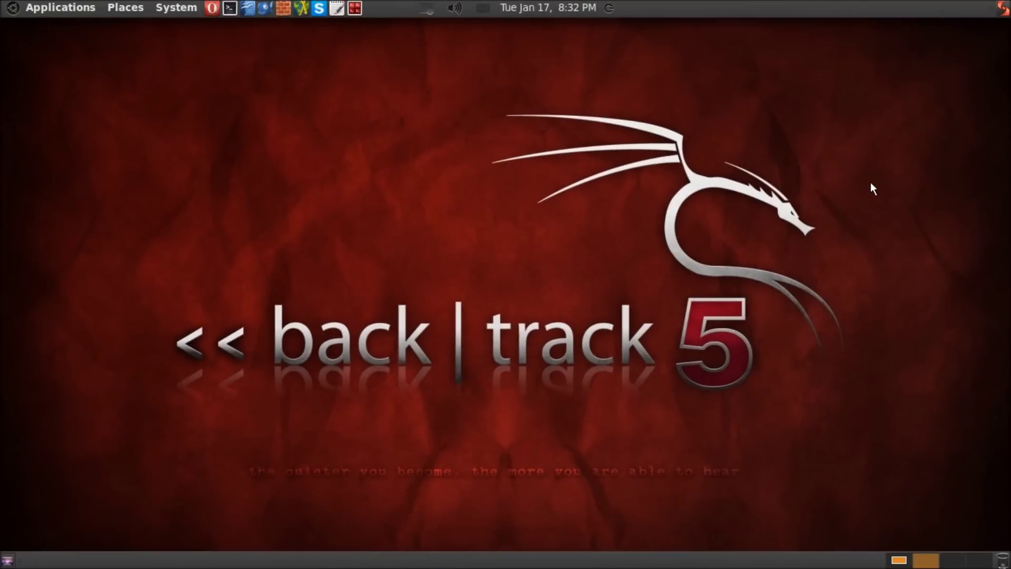
pyautogui.hotkey('ctrl', 'alt', 'Left')
pyautogui.hotkey('ctrl', 'alt', 'Left')
pyautogui.hotkey('ctrl', 'alt', 'Right')
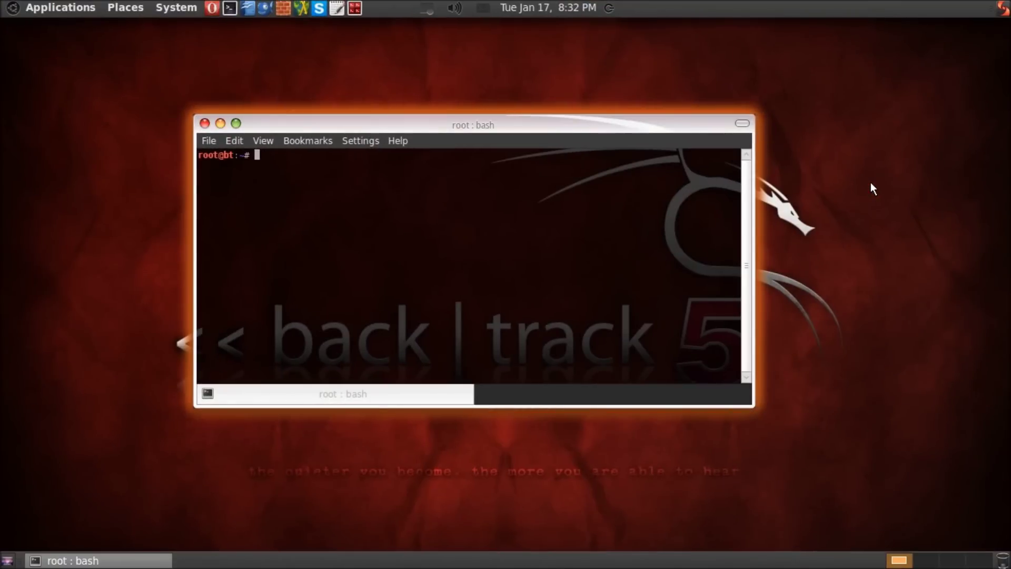
# Step: Switch the tabbed window between the root@bt, CompizConfig and root : bash tabs, finishing on the root@bt terminal
pyautogui.hotkey('alt', 'Tab')
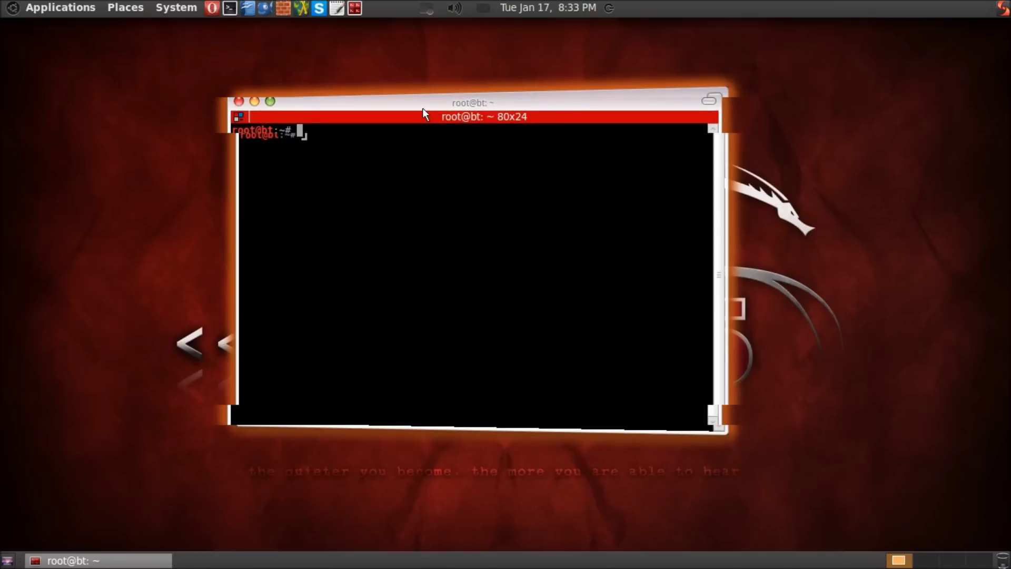
pyautogui.hotkey('alt', 'Tab')
pyautogui.click(349, 172)
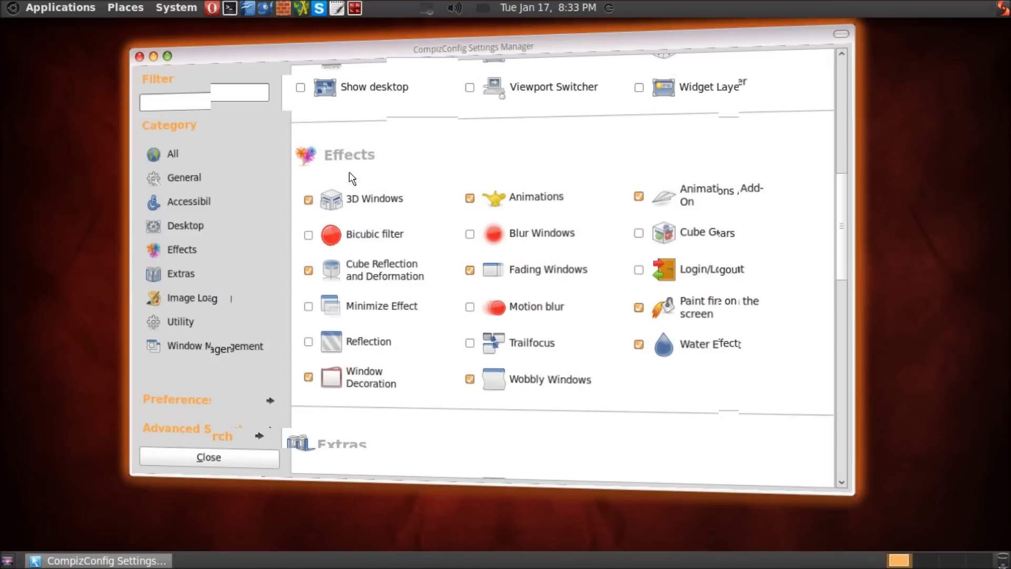
pyautogui.hotkey('alt', 'Tab')
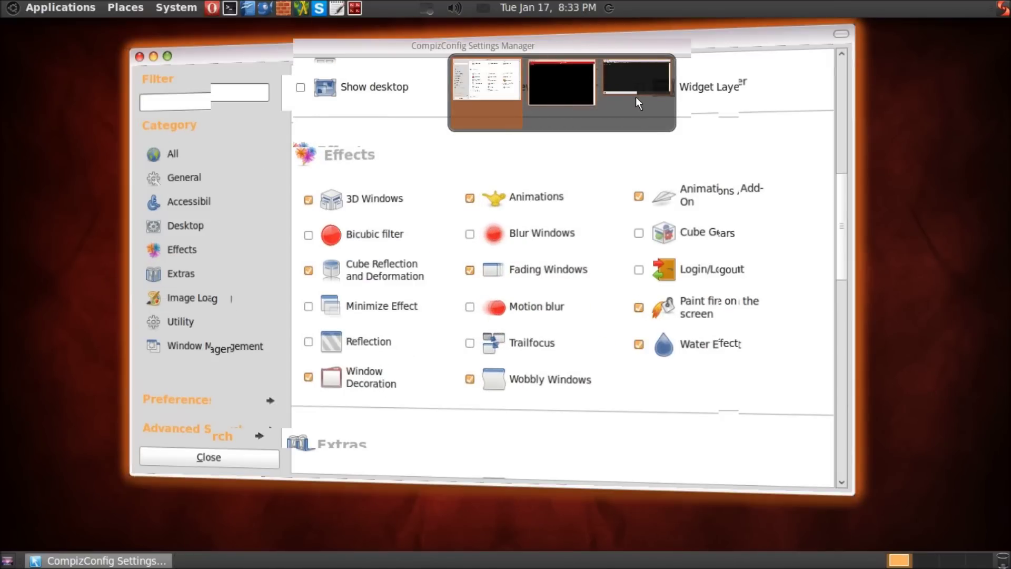
pyautogui.click(636, 97)
pyautogui.hotkey('alt', 'Tab')
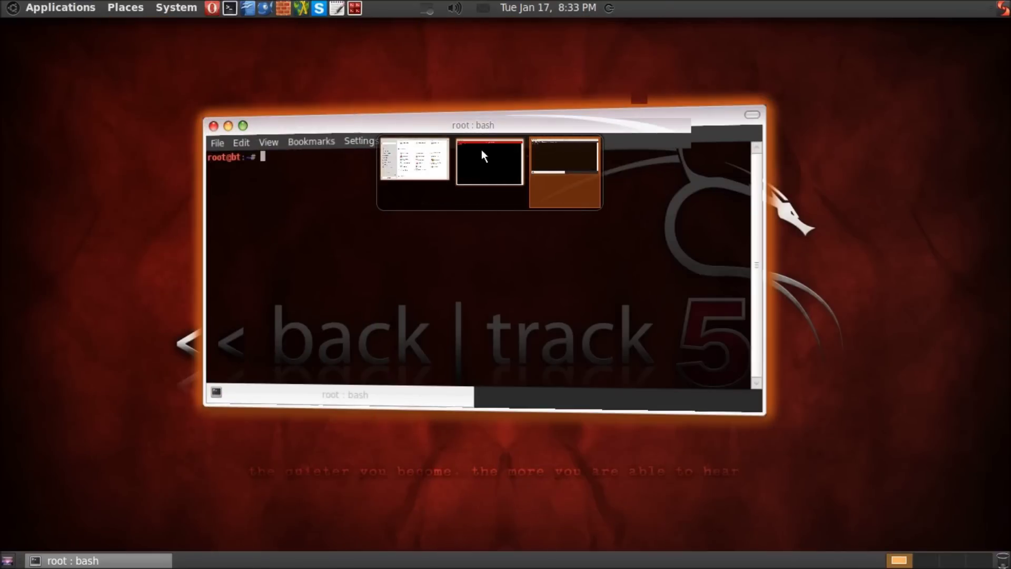
pyautogui.click(478, 195)
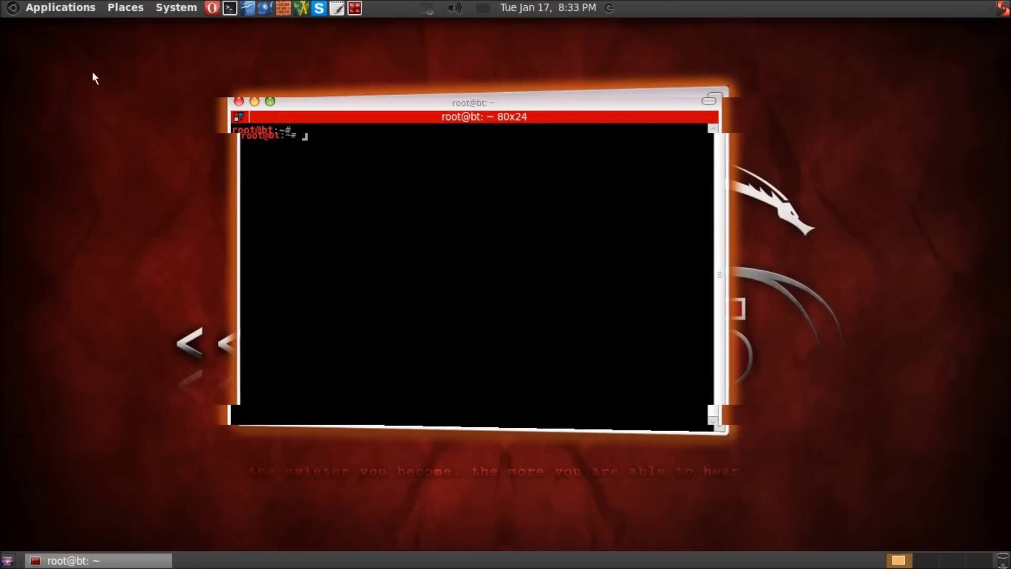
# Step: Launch Bluefish Editor from the Programming applications and dismiss its Quickbar tip
pyautogui.click(71, 9)
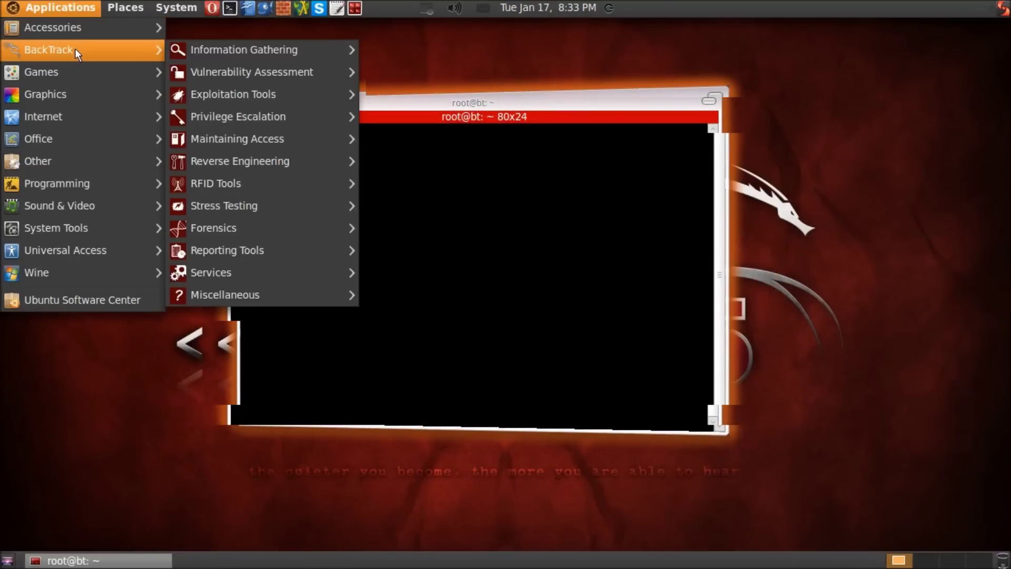
pyautogui.moveTo(93, 159)
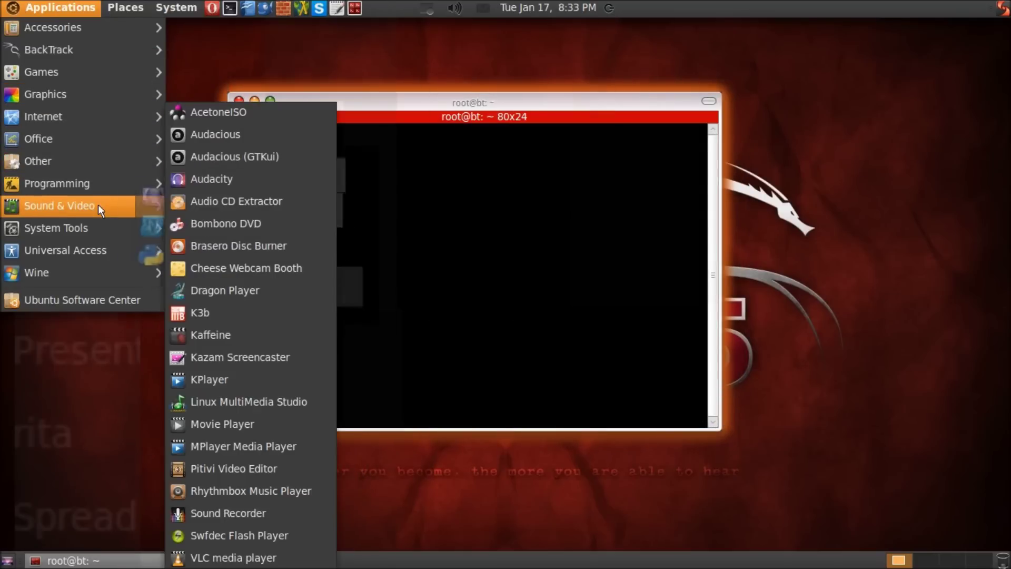
pyautogui.moveTo(98, 189)
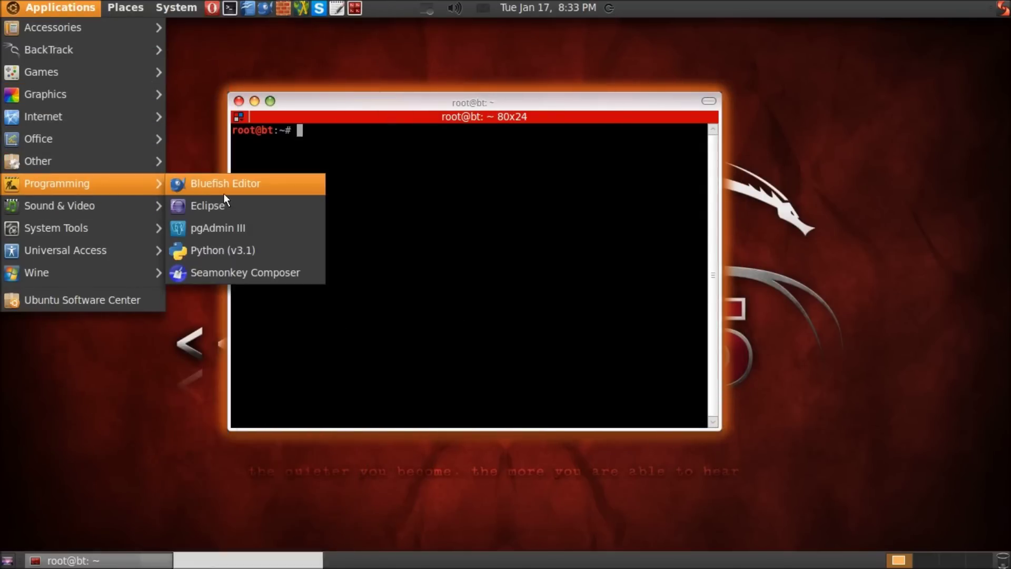
pyautogui.click(223, 192)
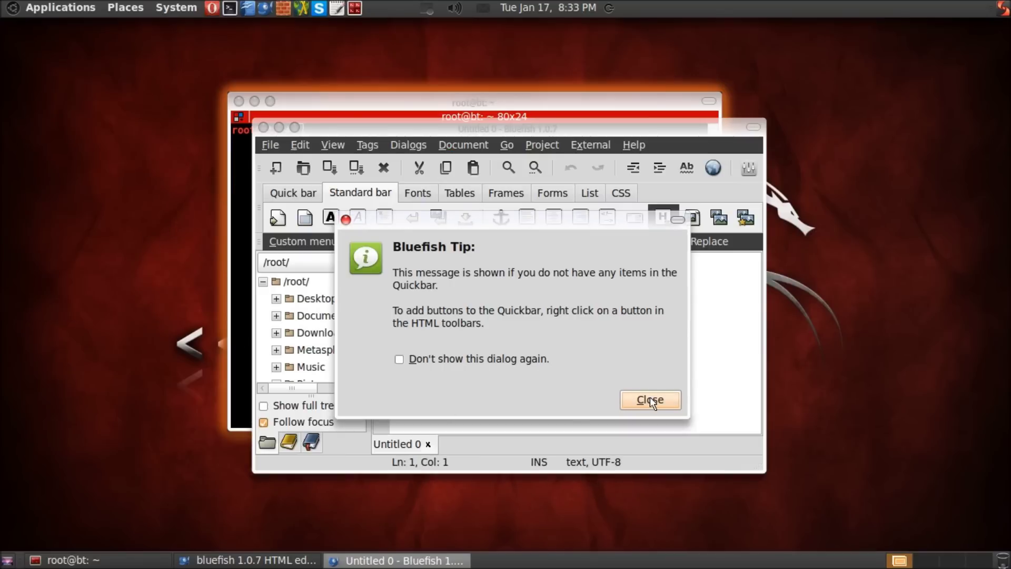
pyautogui.click(650, 399)
# Step: Show the Go menu in Bluefish, move its window to the second workspace, and rotate back to the first
pyautogui.click(507, 145)
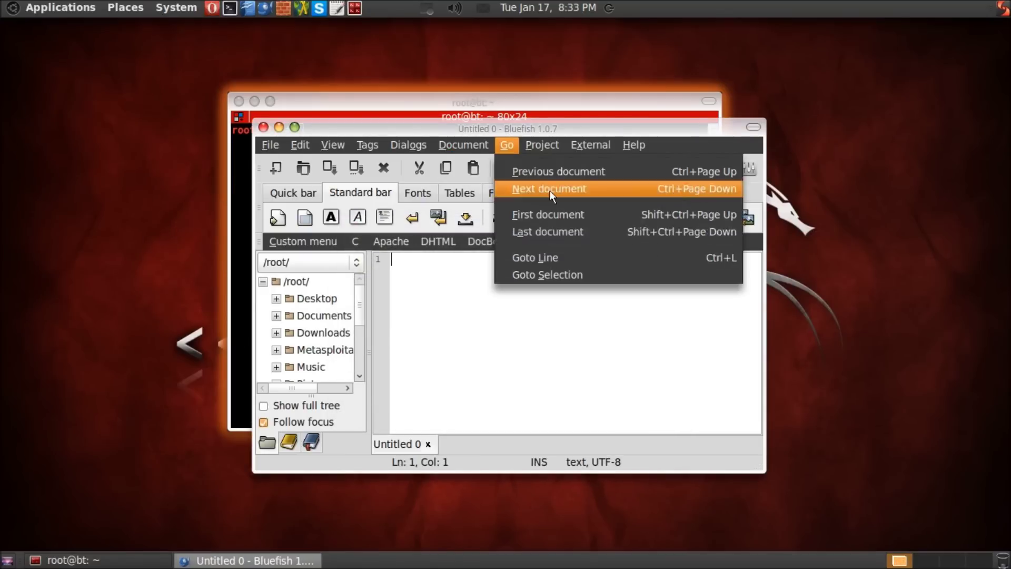
pyautogui.click(857, 201)
pyautogui.moveTo(684, 128); pyautogui.dragTo(814, 97)
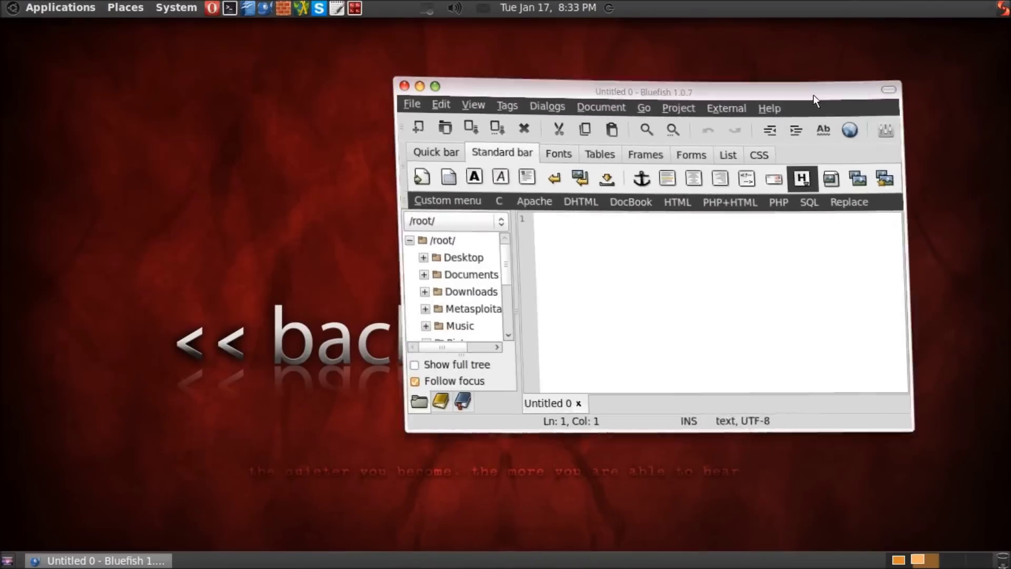
pyautogui.moveTo(40, 304); pyautogui.dragTo(441, 258)
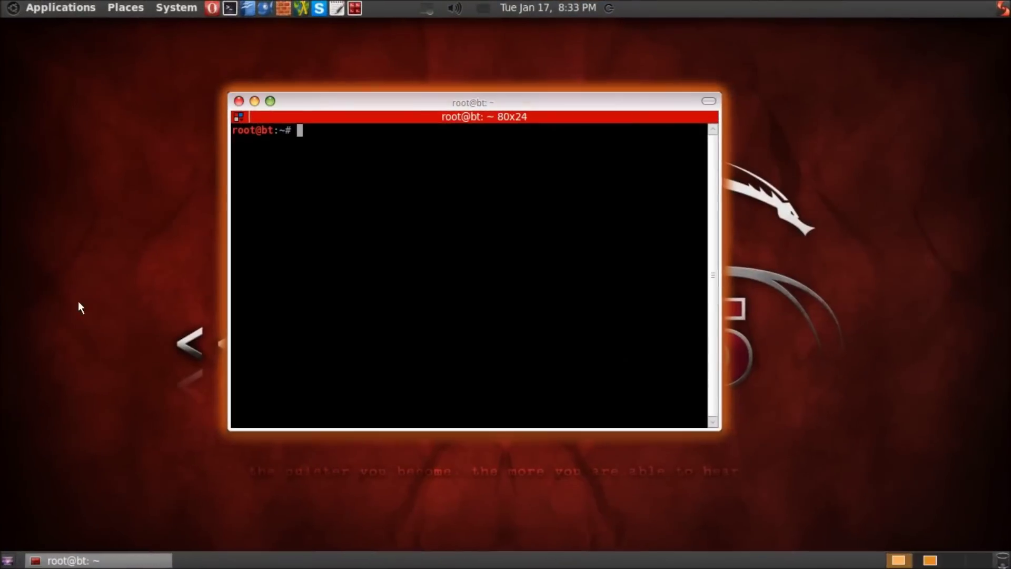
# Step: Minimize and restore the tabbed terminal window repeatedly to demonstrate the animations, leaving root : bash restored
pyautogui.click(255, 103)
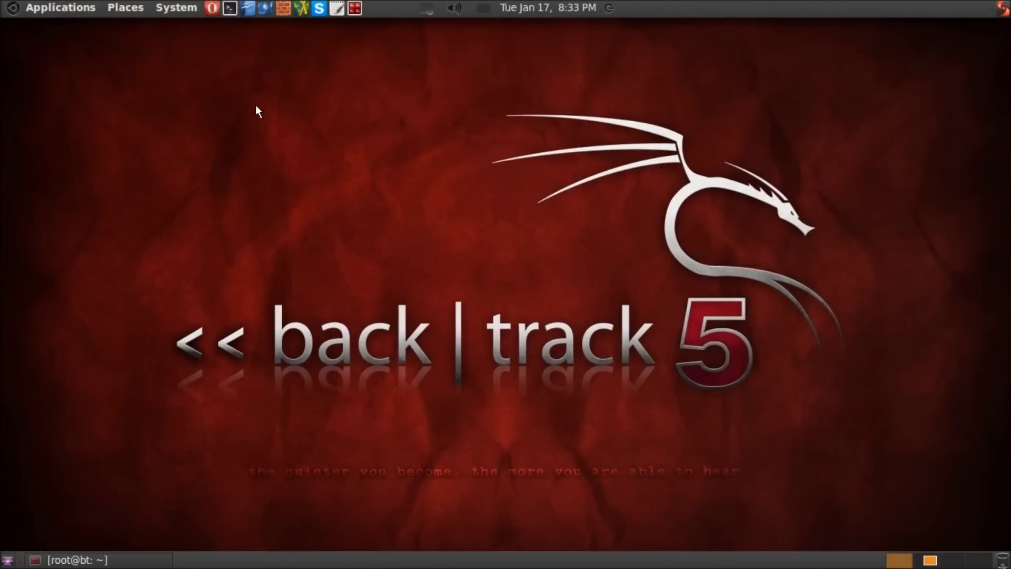
pyautogui.click(105, 560)
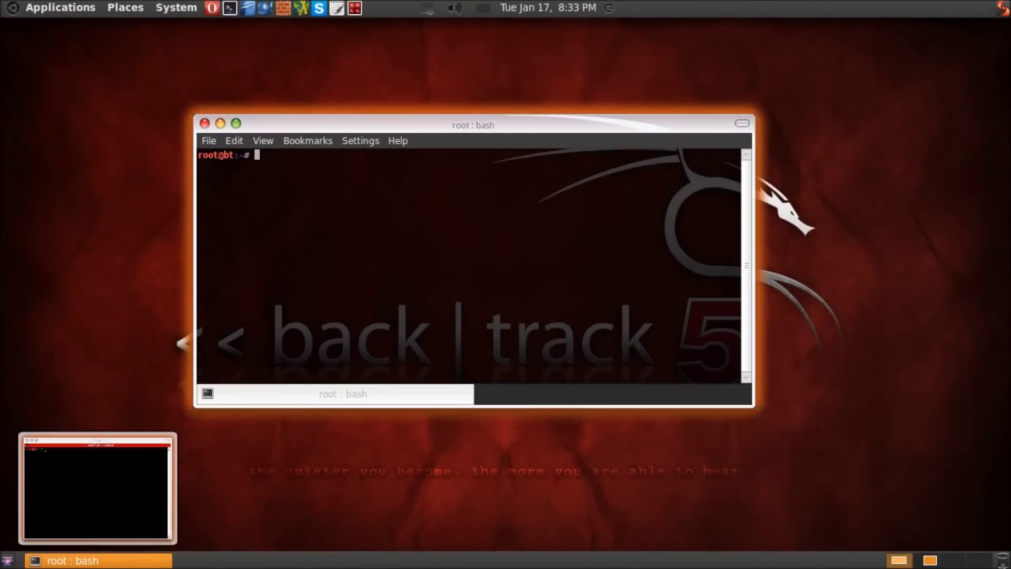
pyautogui.click(105, 560)
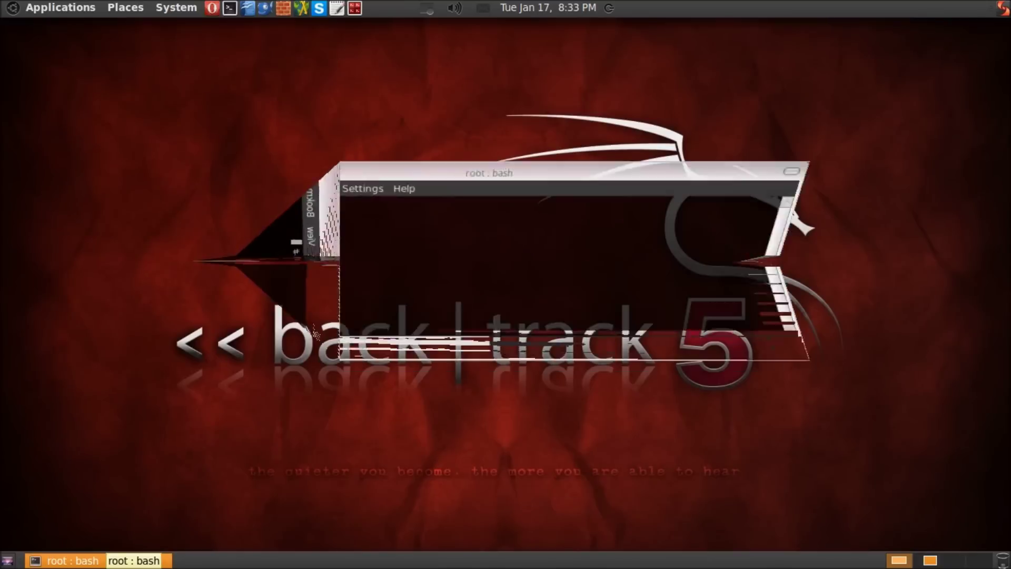
pyautogui.click(106, 560)
pyautogui.click(105, 560)
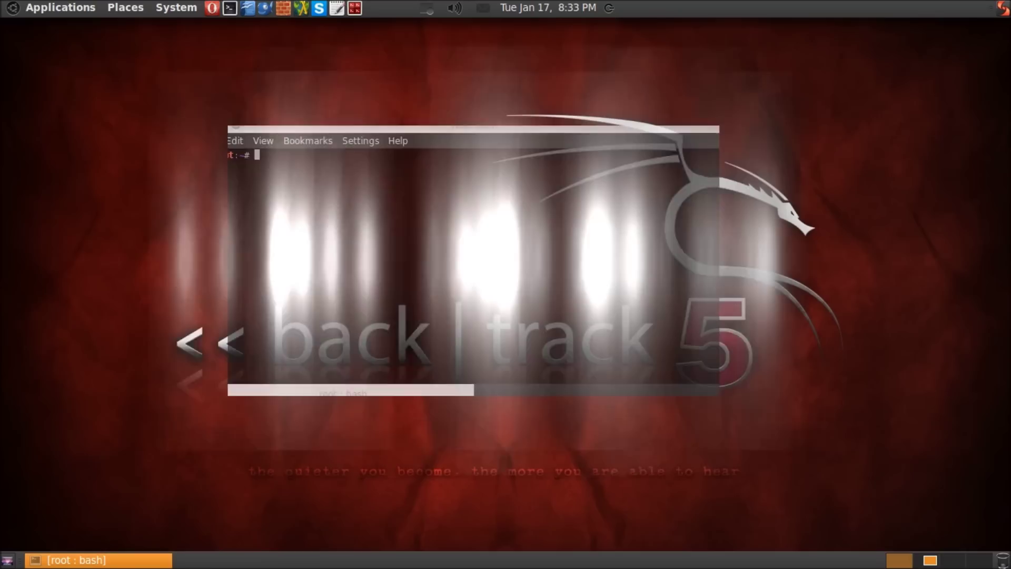
pyautogui.click(105, 560)
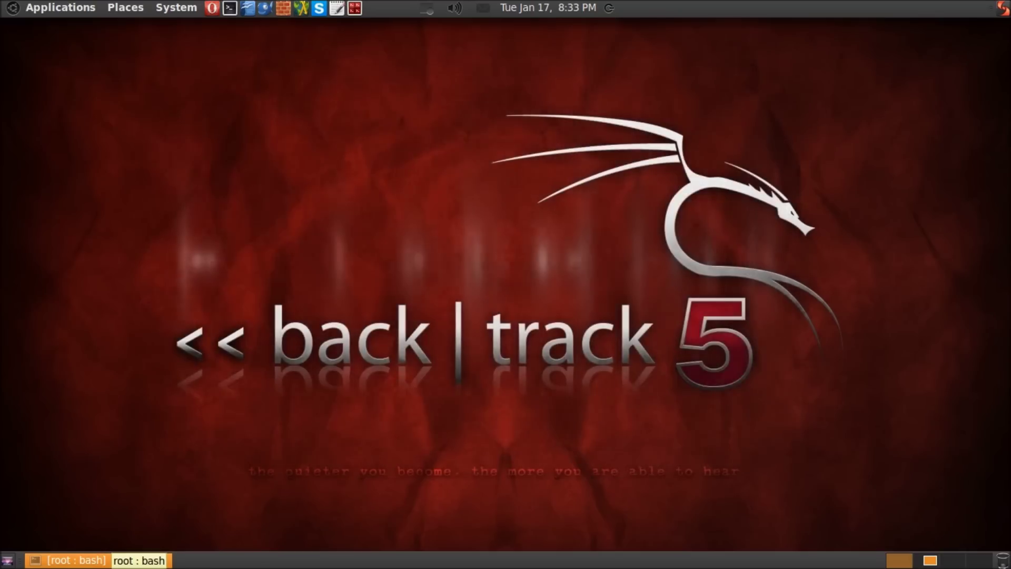
pyautogui.click(105, 560)
pyautogui.click(140, 561)
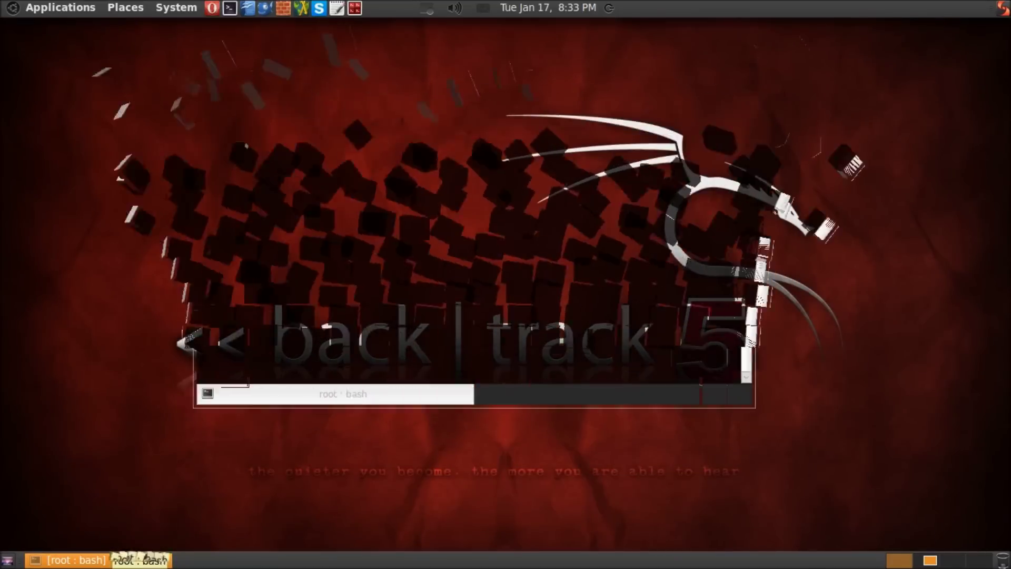
pyautogui.click(139, 562)
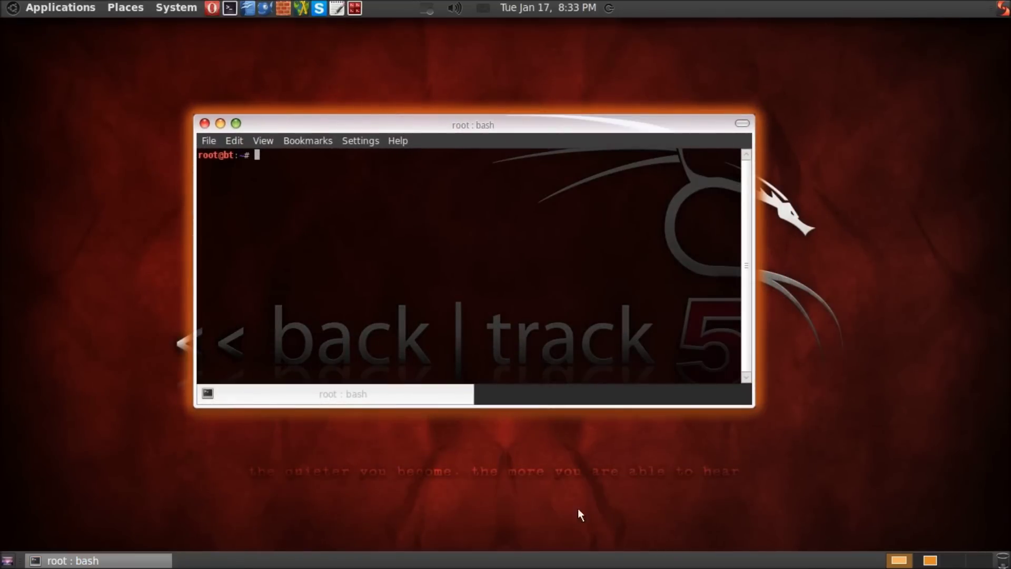
# Step: Switch through the second and third workspaces to the fourth, empty one
pyautogui.click(930, 561)
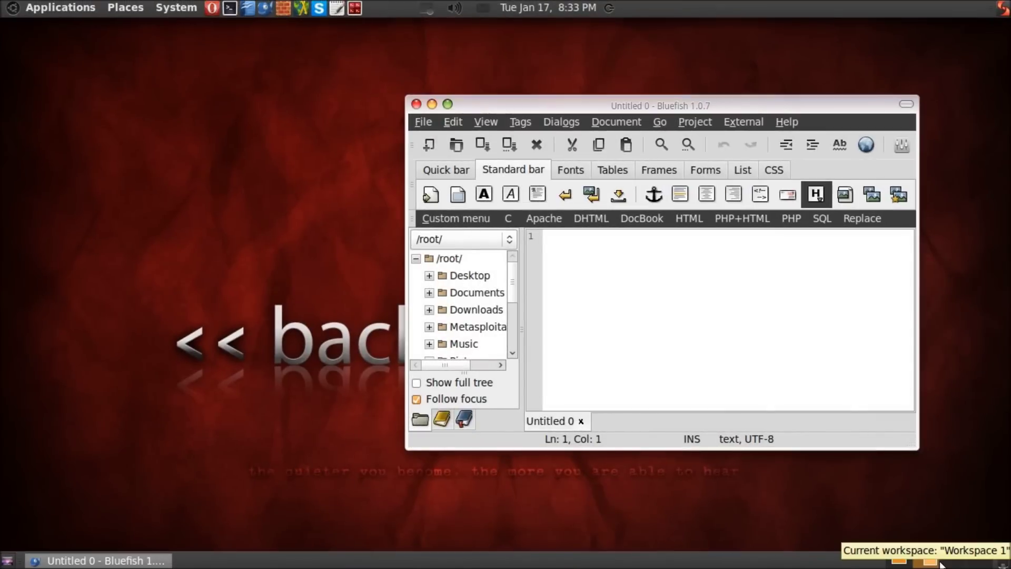
pyautogui.click(945, 562)
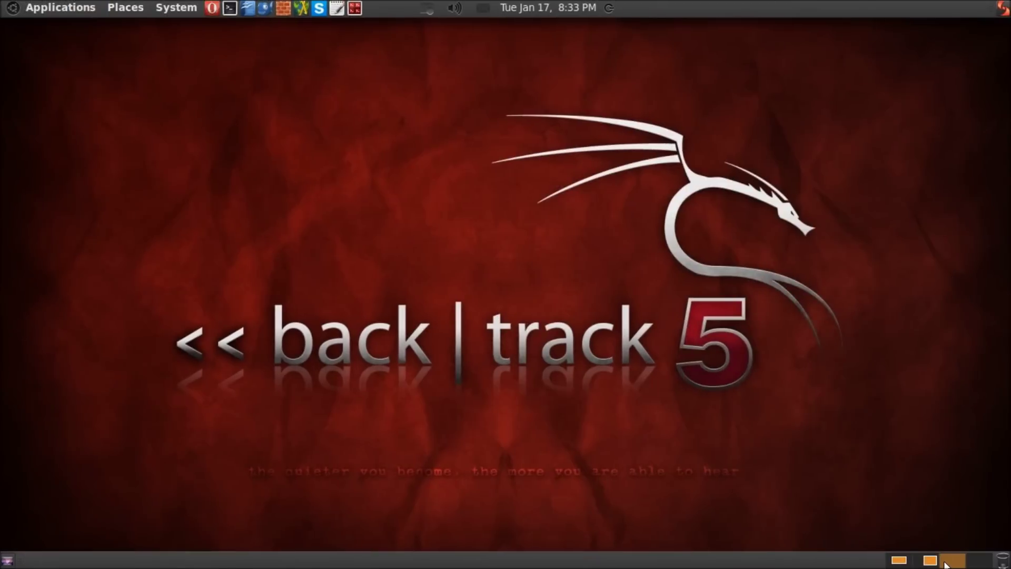
pyautogui.click(980, 562)
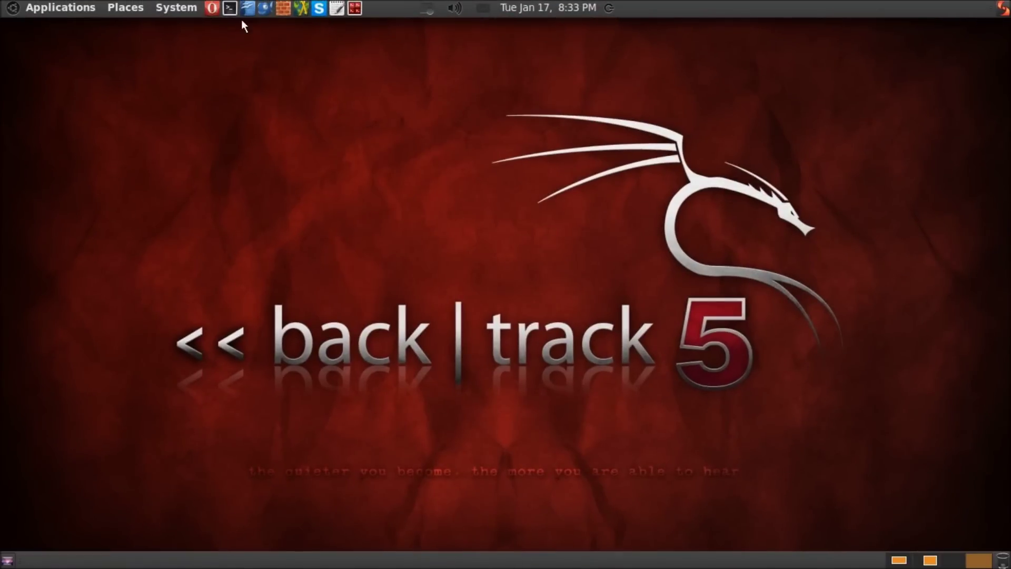
pyautogui.click(188, 13)
pyautogui.moveTo(185, 28)
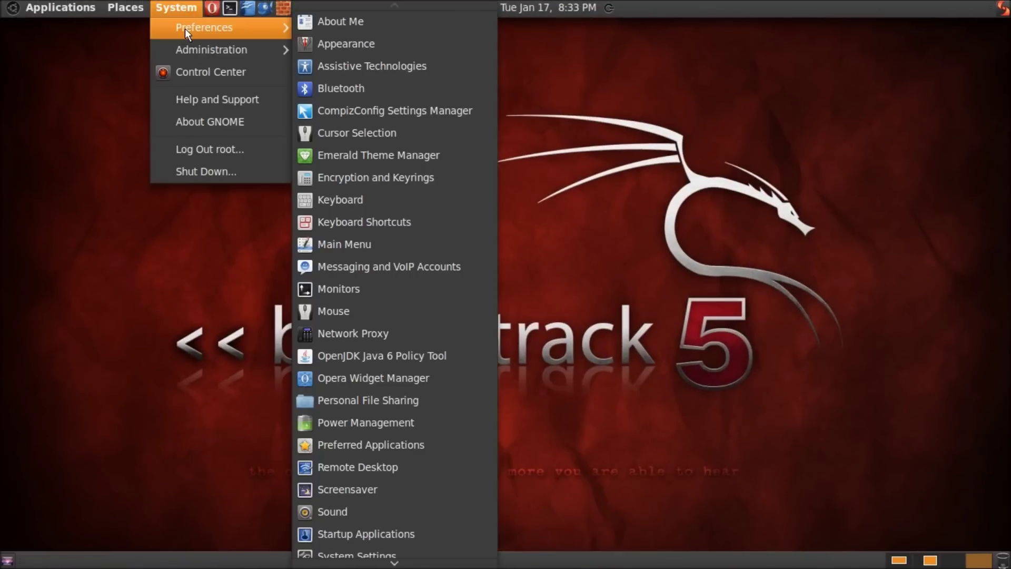
pyautogui.scroll(-4, 388, 510)
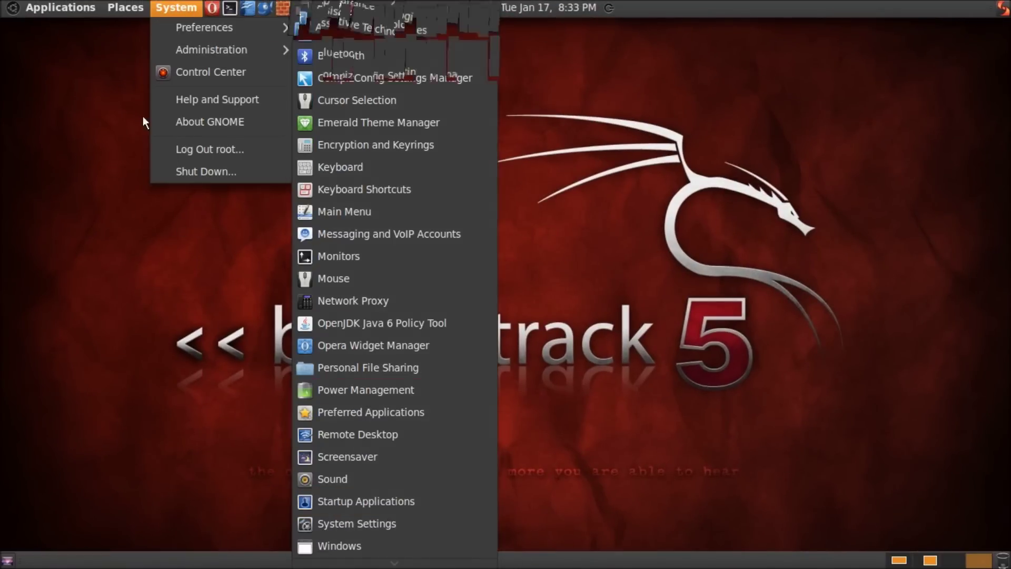
# Step: Open the root home folder in the file browser, and minimize its window
pyautogui.moveTo(104, 6)
pyautogui.click(119, 27)
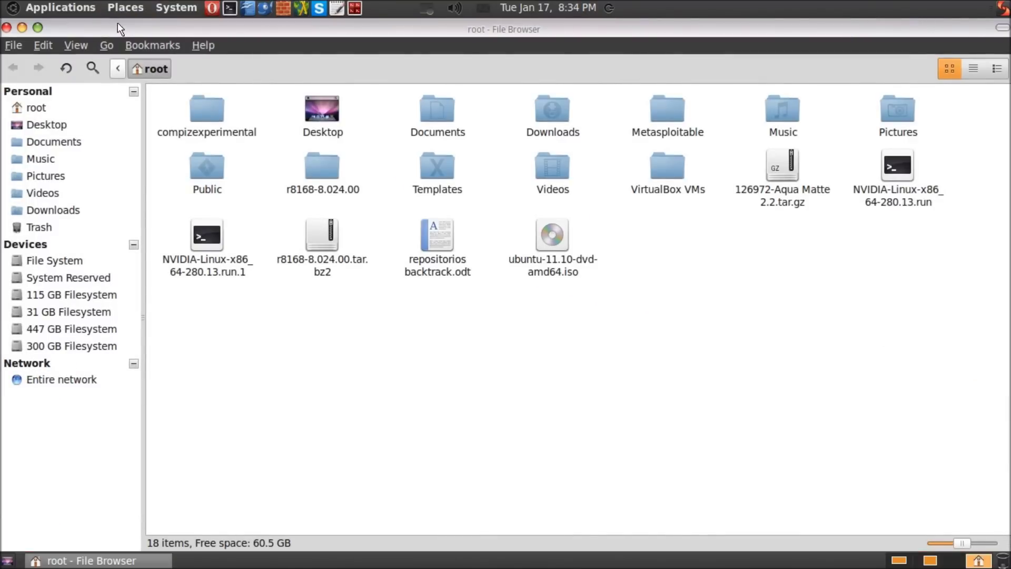
pyautogui.click(38, 28)
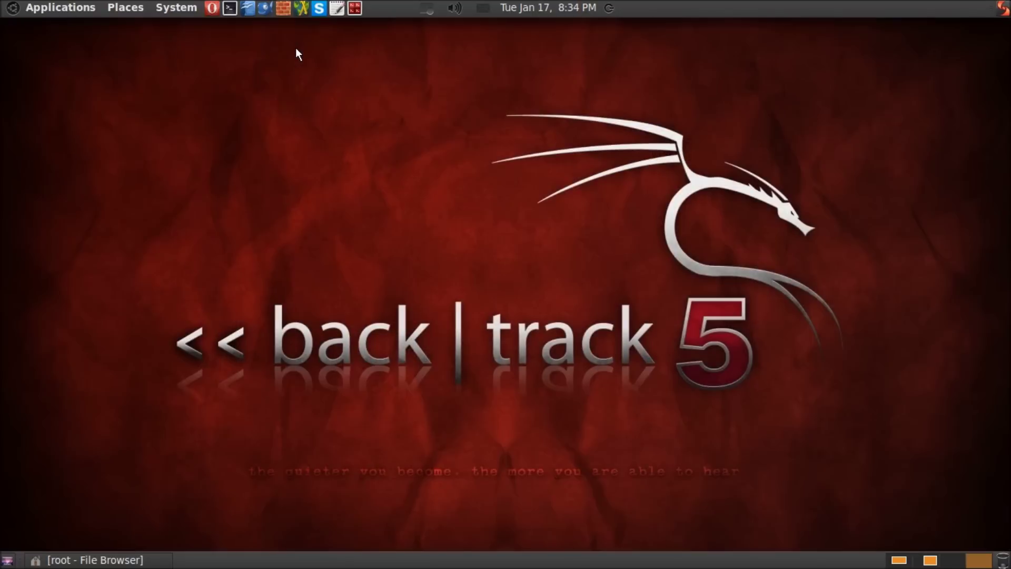
# Step: Open a blank text document in OpenOffice.org Writer
pyautogui.click(247, 14)
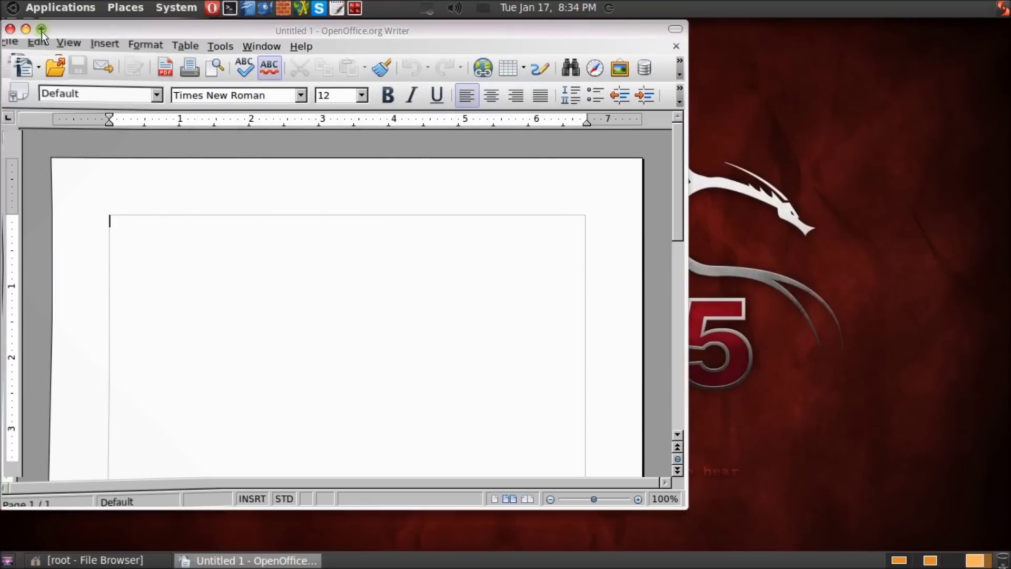
# Step: Maximize the blank Writer document and enter the line BACKTRACK 5 CON COMPIZ FUSION, leaving it selected
pyautogui.doubleClick(42, 30)
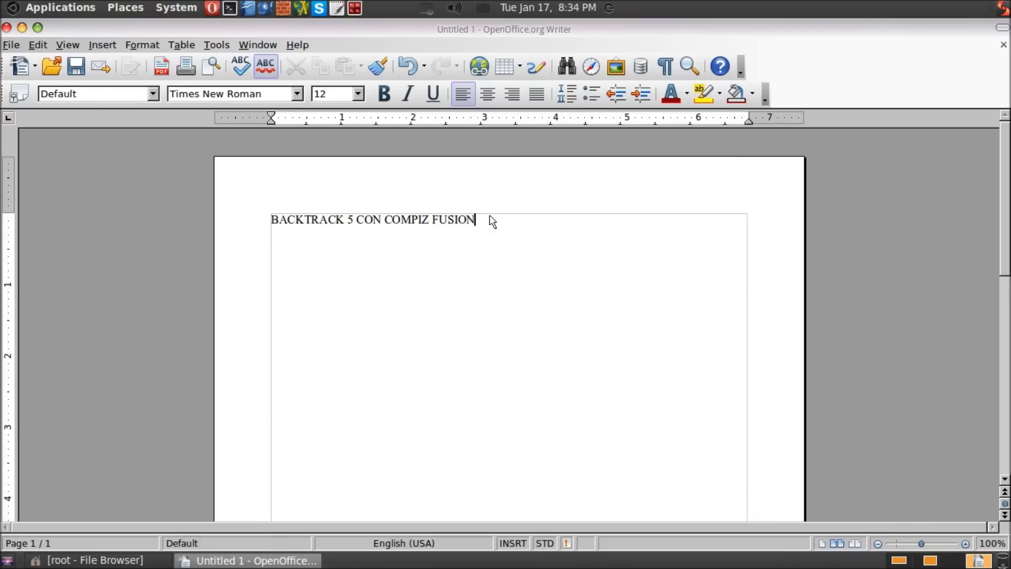
pyautogui.moveTo(159, 239); pyautogui.dragTo(226, 218)
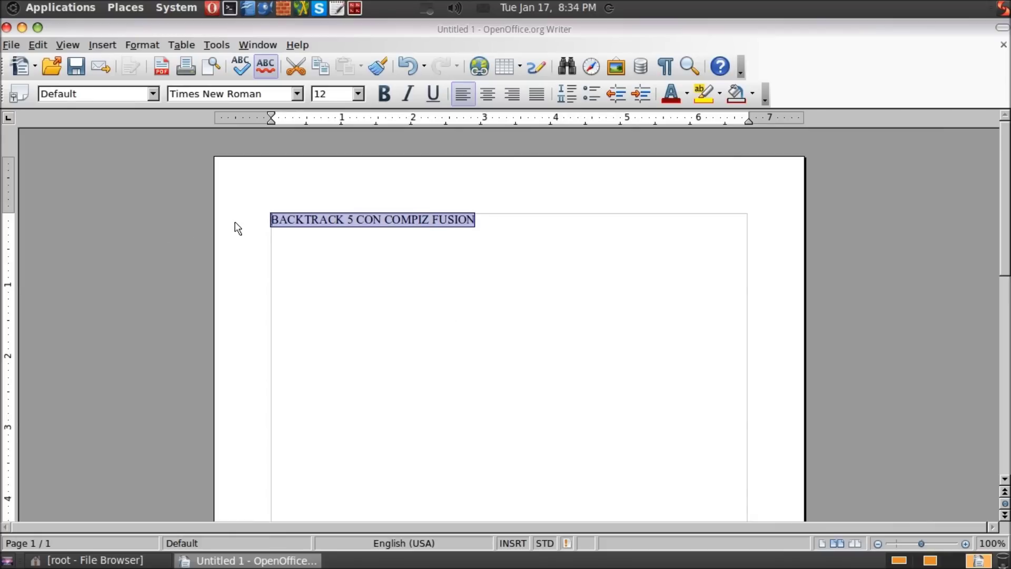
# Step: Demonstrate desktop zoom by magnifying the selected line and its surroundings several times, returning to the normal view
pyautogui.scroll(8, 360, 252)
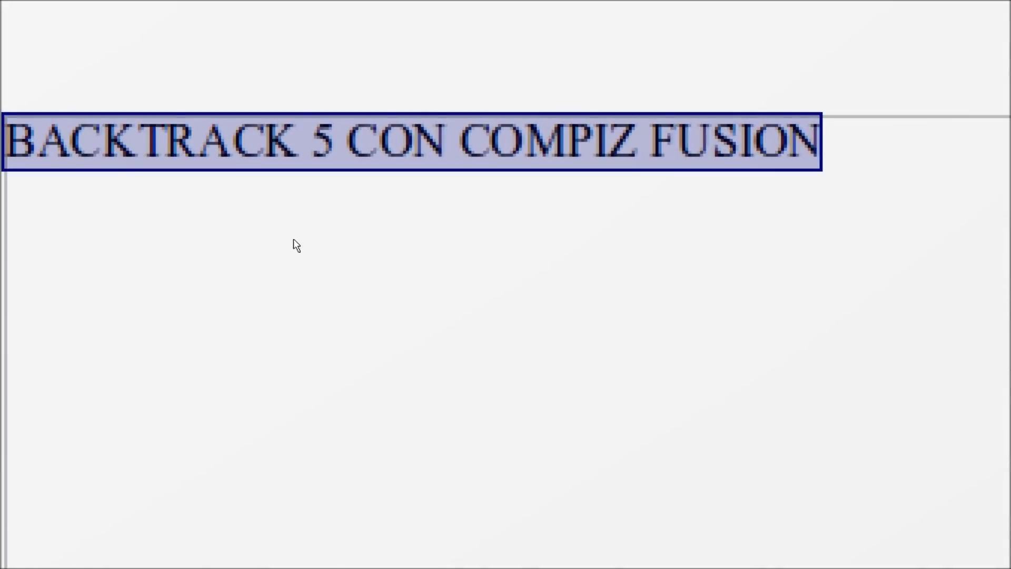
pyautogui.scroll(7, 252, 77)
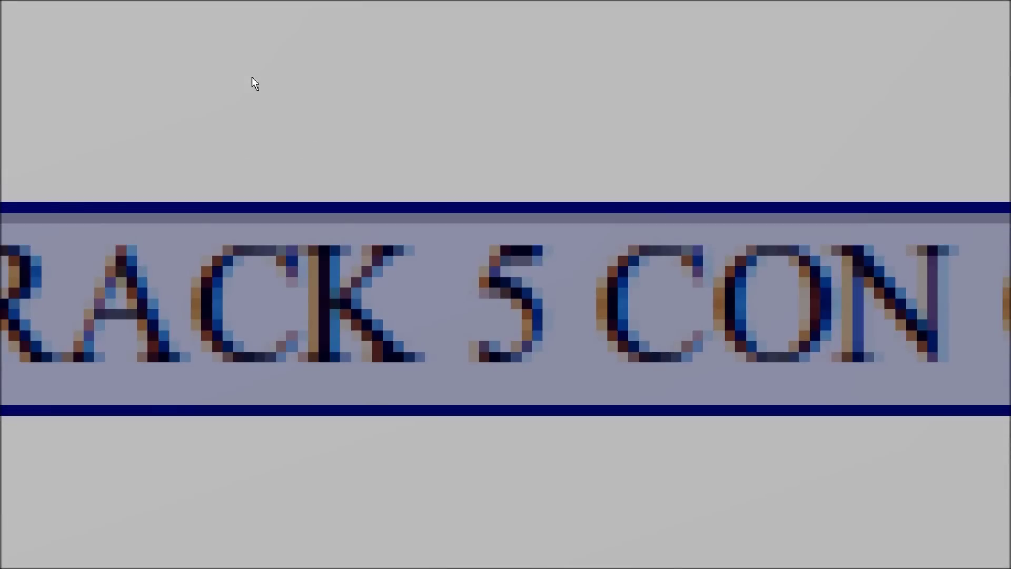
pyautogui.scroll(-15, 251, 77)
pyautogui.scroll(5, 251, 77)
pyautogui.scroll(-5, 251, 77)
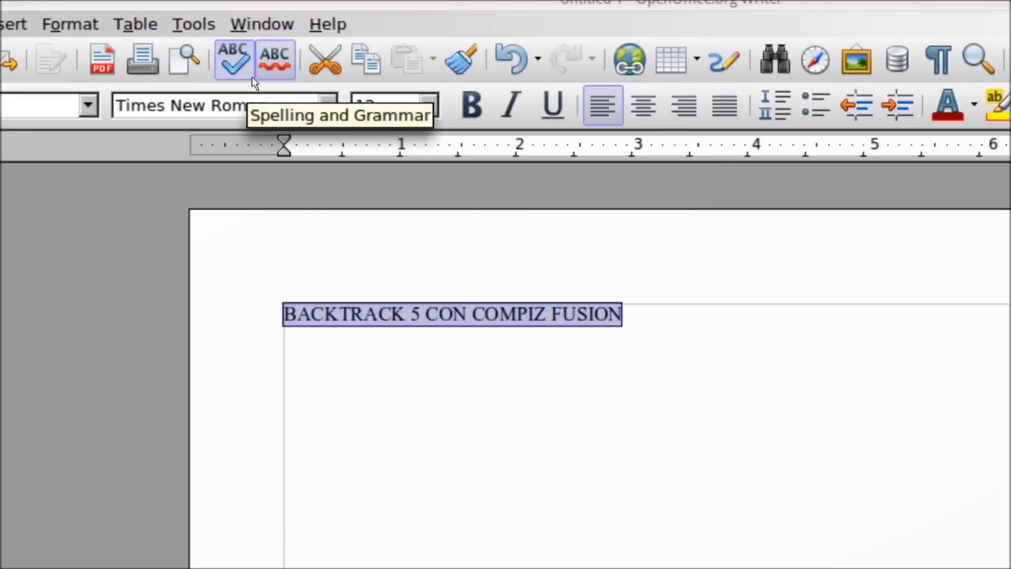
pyautogui.scroll(4, 370, 232)
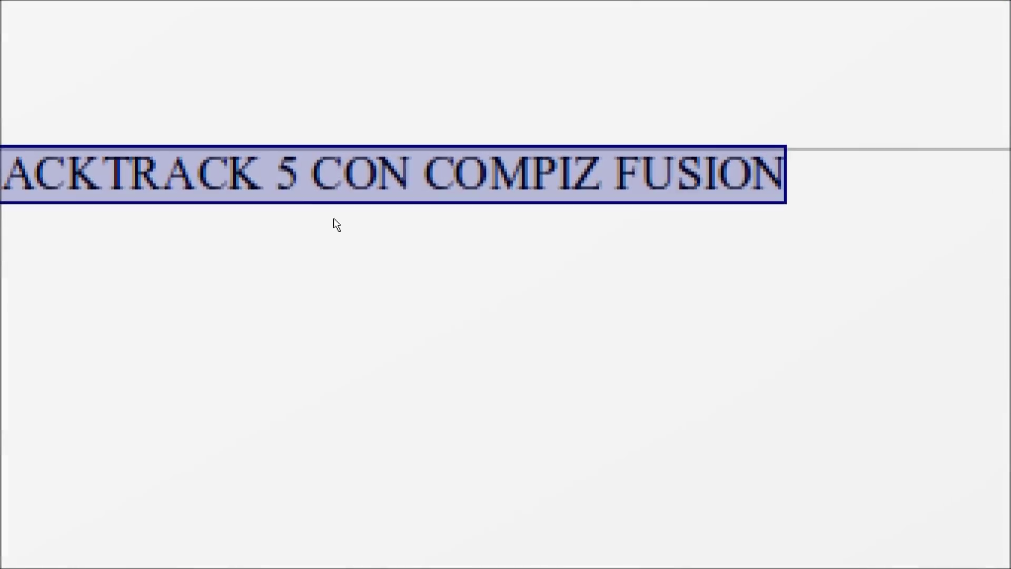
pyautogui.scroll(-4, 205, 128)
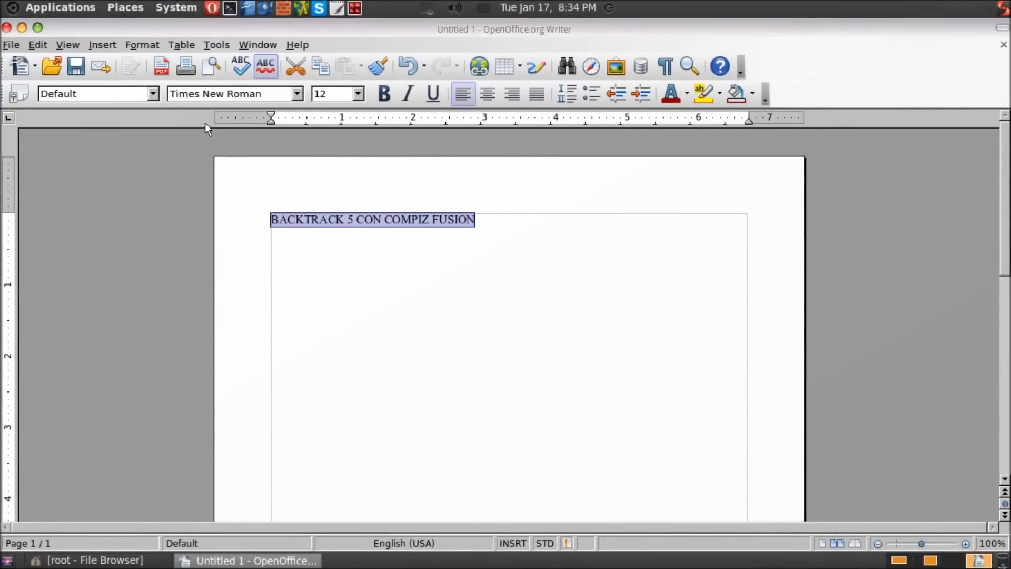
# Step: Unmaximize the Writer window, carry it over to the third workspace, and minimize it there
pyautogui.click(38, 30)
pyautogui.moveTo(106, 32); pyautogui.dragTo(244, 46)
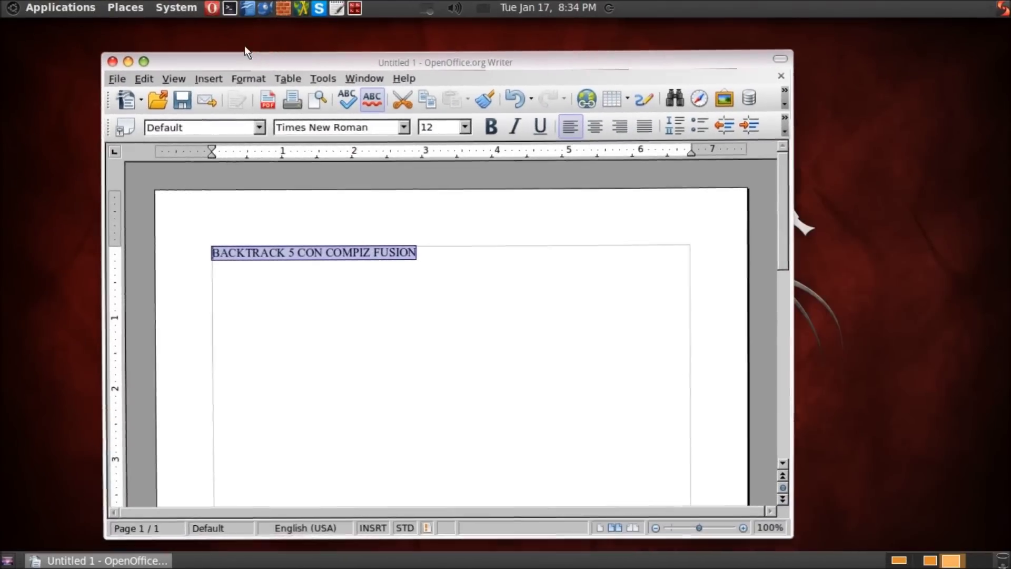
pyautogui.click(100, 560)
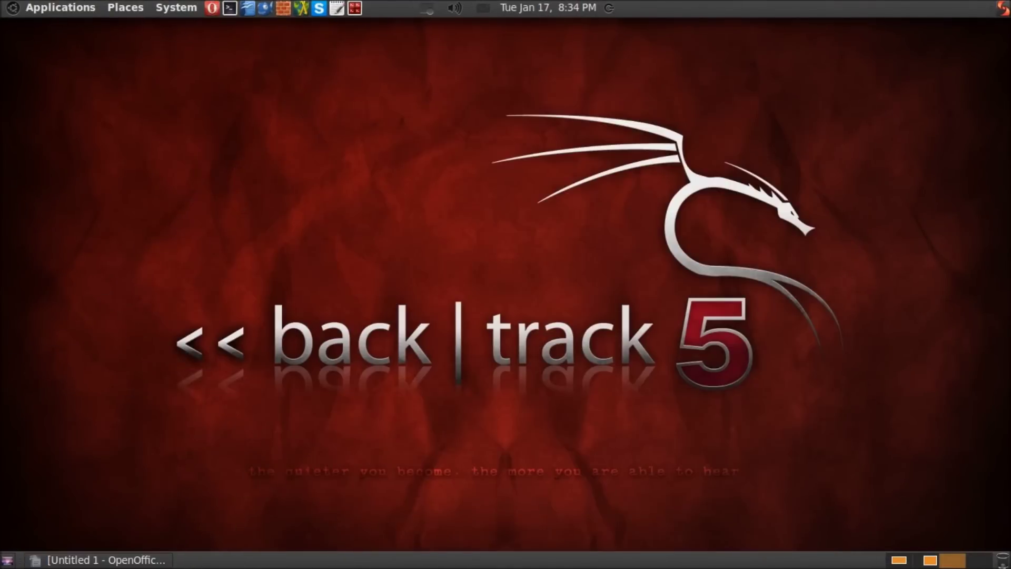
# Step: Return through the second workspace to the first and bring CompizConfig Settings Manager to the front
pyautogui.click(928, 558)
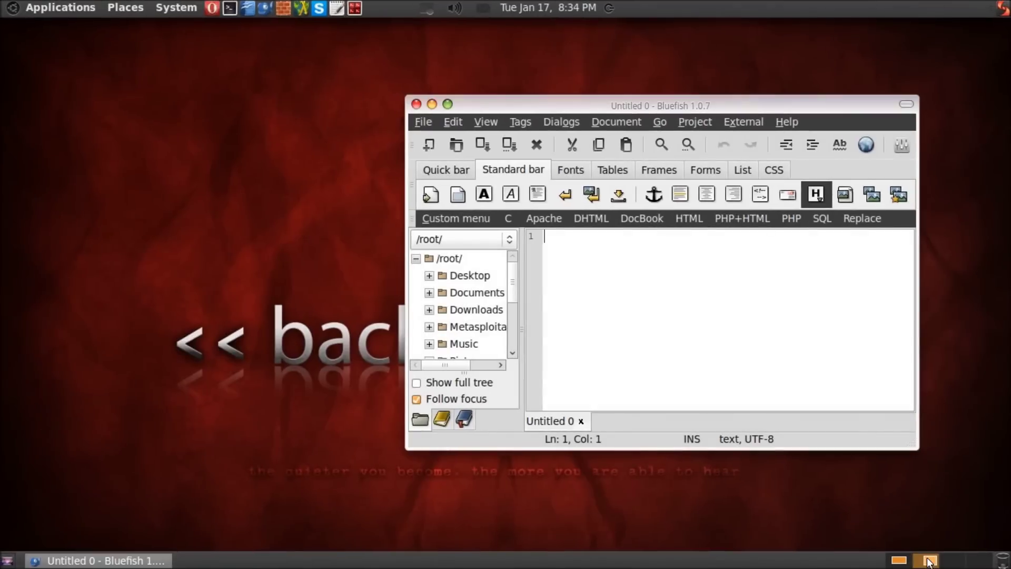
pyautogui.click(898, 560)
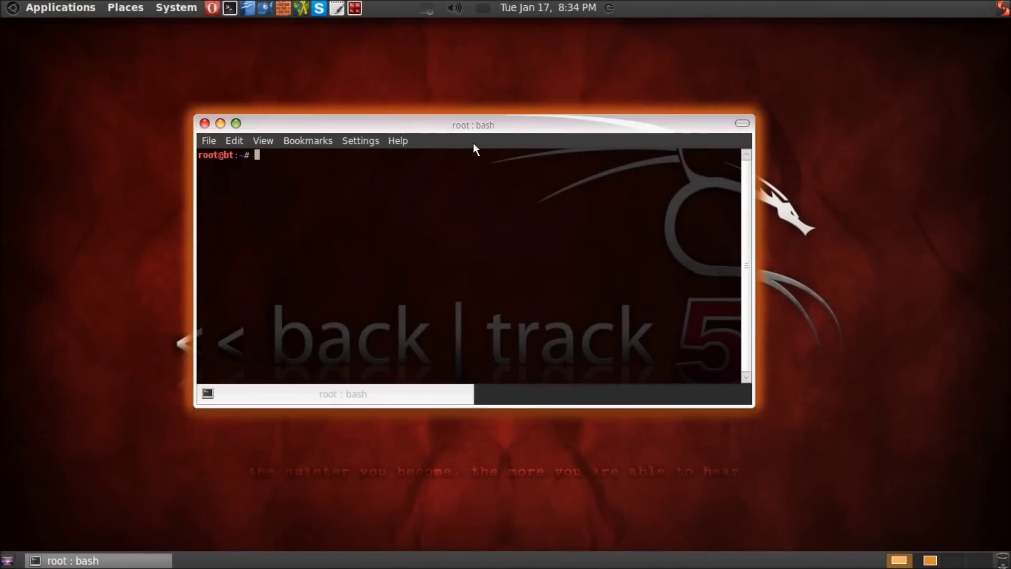
pyautogui.hotkey('alt', 'Tab')
pyautogui.hotkey('alt', 'Tab')
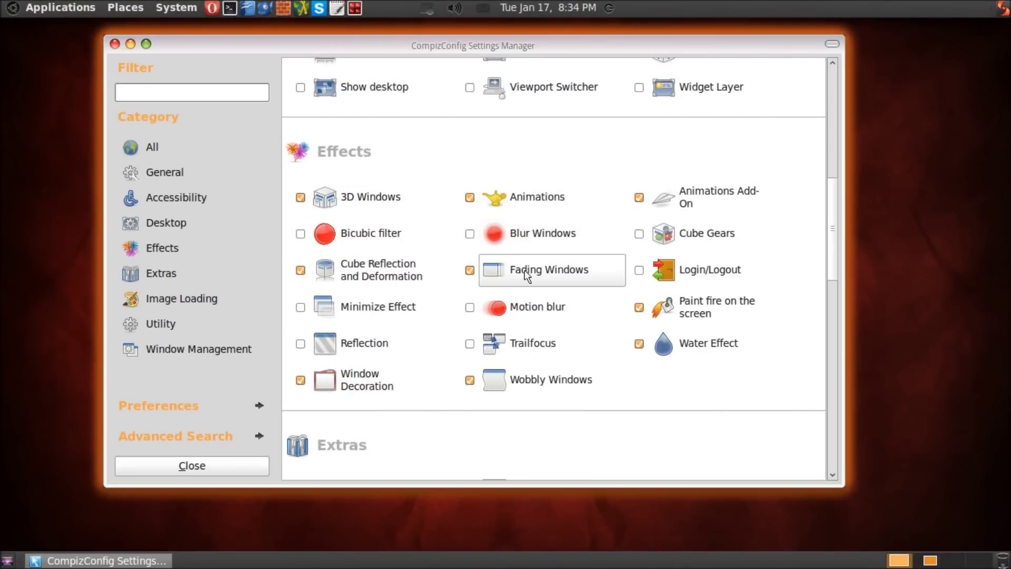
# Step: Review which Compiz plugins are enabled across the Accessibility, Desktop, Effects, Extras, Utility and Window Management categories
pyautogui.scroll(-5, 521, 262)
pyautogui.scroll(-11, 546, 304)
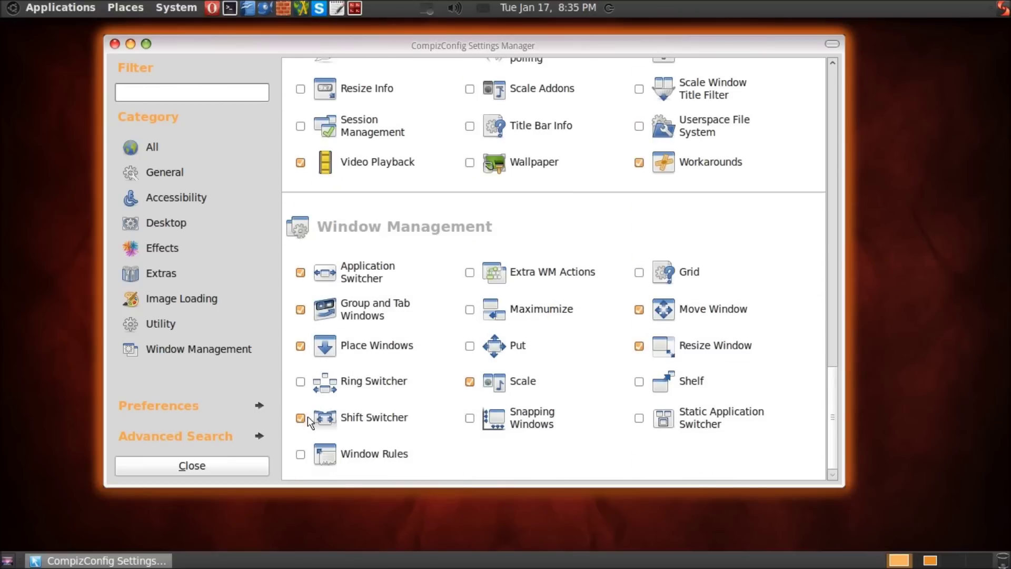
pyautogui.scroll(1, 588, 302)
pyautogui.scroll(3, 589, 302)
pyautogui.scroll(-4, 586, 299)
pyautogui.scroll(7, 586, 292)
pyautogui.scroll(6, 586, 293)
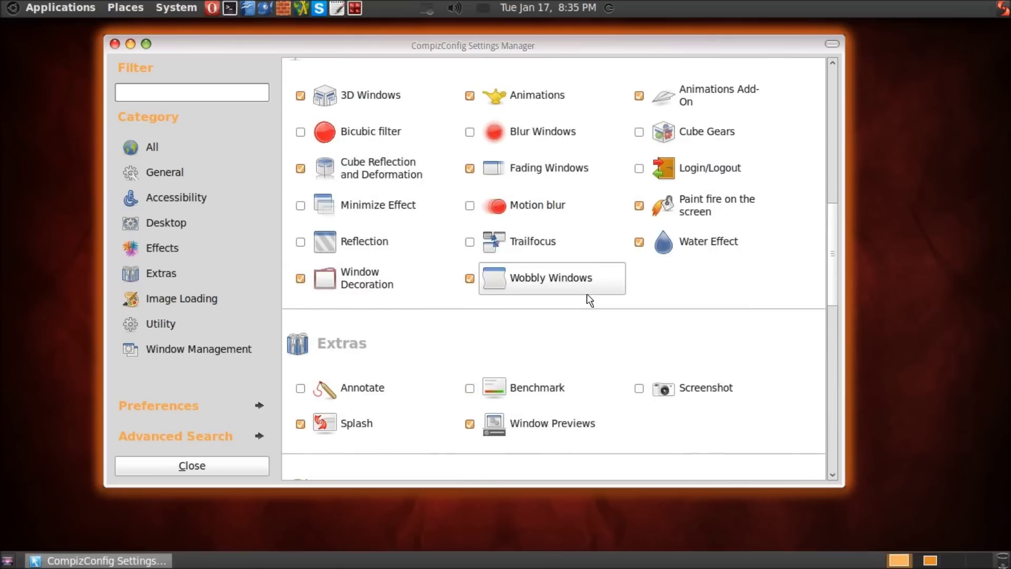
pyautogui.scroll(6, 586, 293)
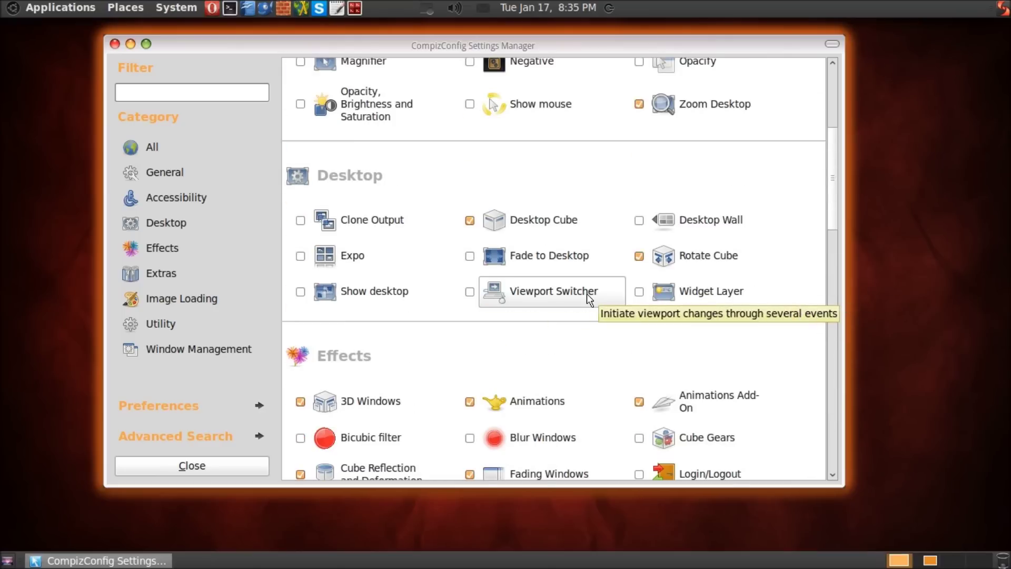
pyautogui.scroll(4, 587, 293)
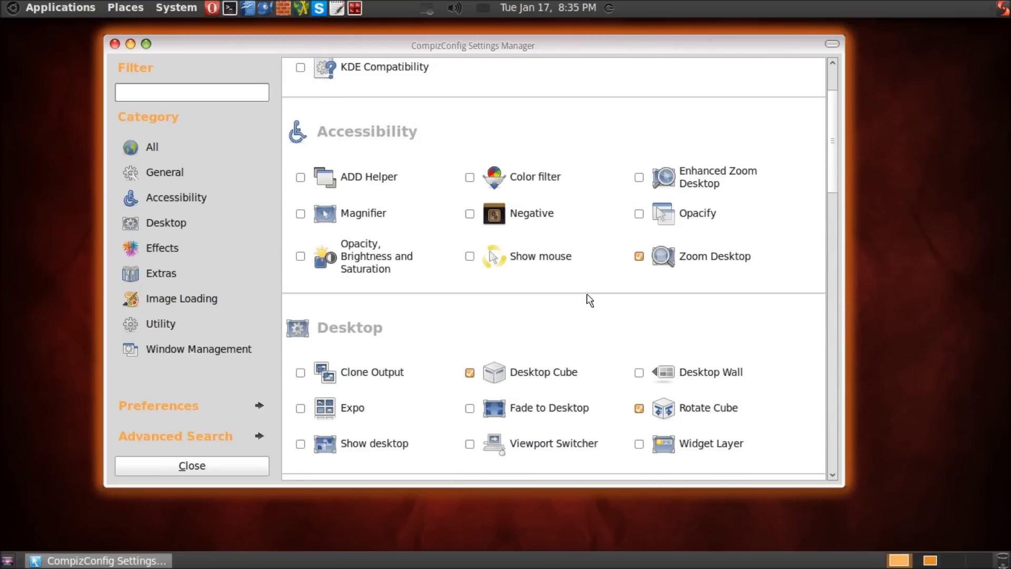
pyautogui.scroll(2, 587, 293)
pyautogui.scroll(-7, 587, 293)
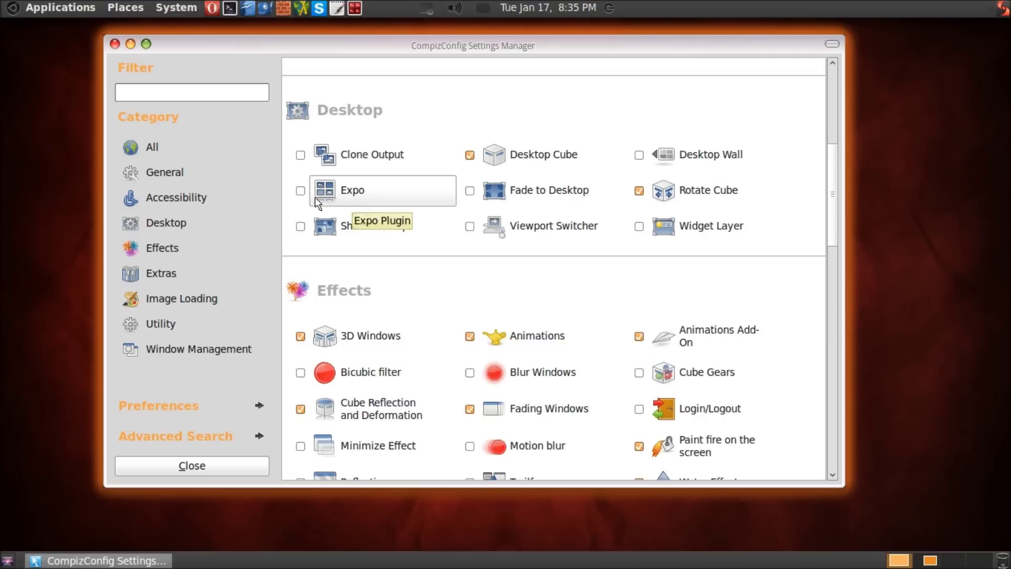
# Step: Enable the Expo plugin while ignoring its binding conflicts, and check its key bindings before returning to the plugin list
pyautogui.click(301, 190)
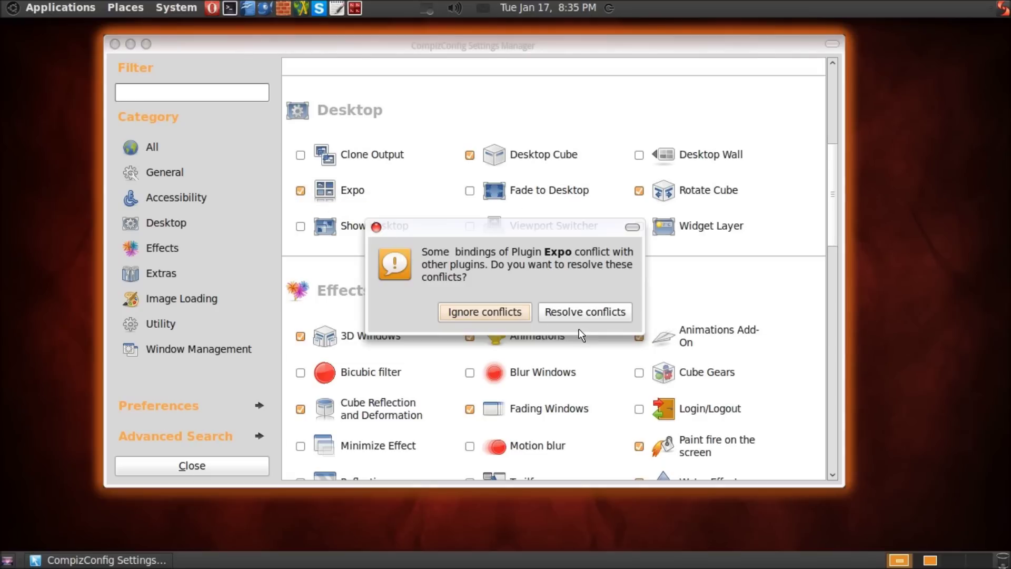
pyautogui.click(502, 312)
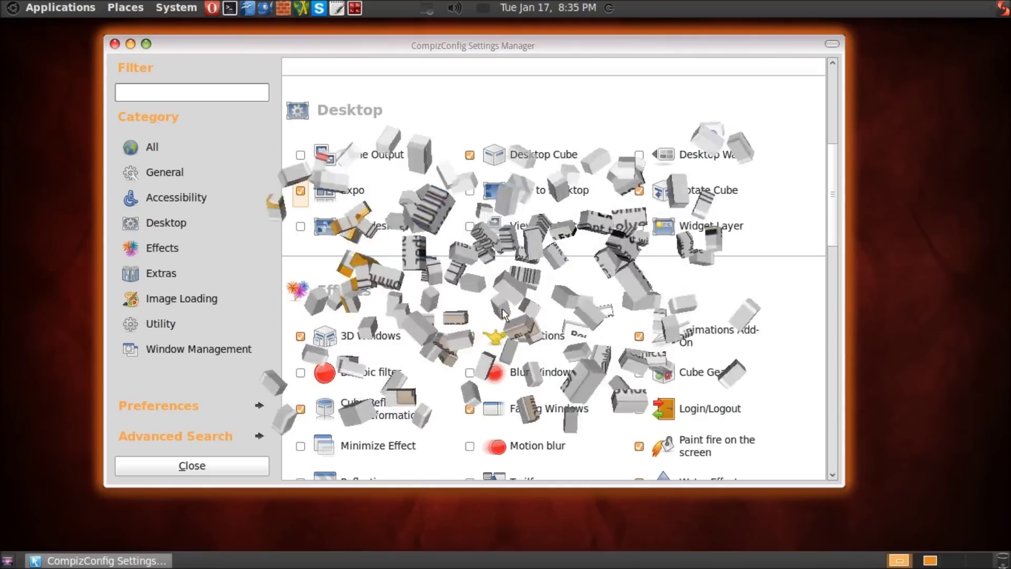
pyautogui.click(345, 192)
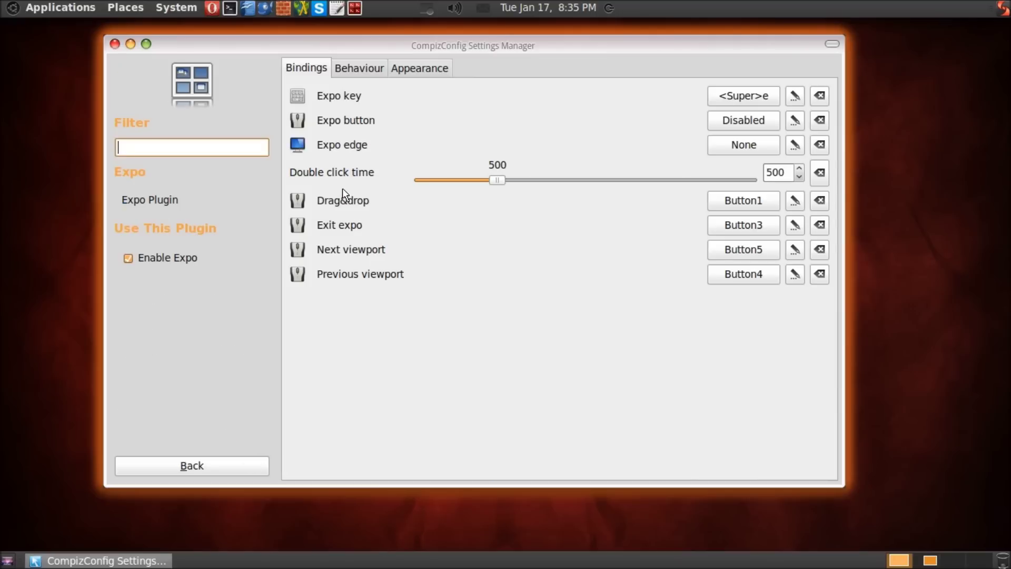
pyautogui.click(210, 466)
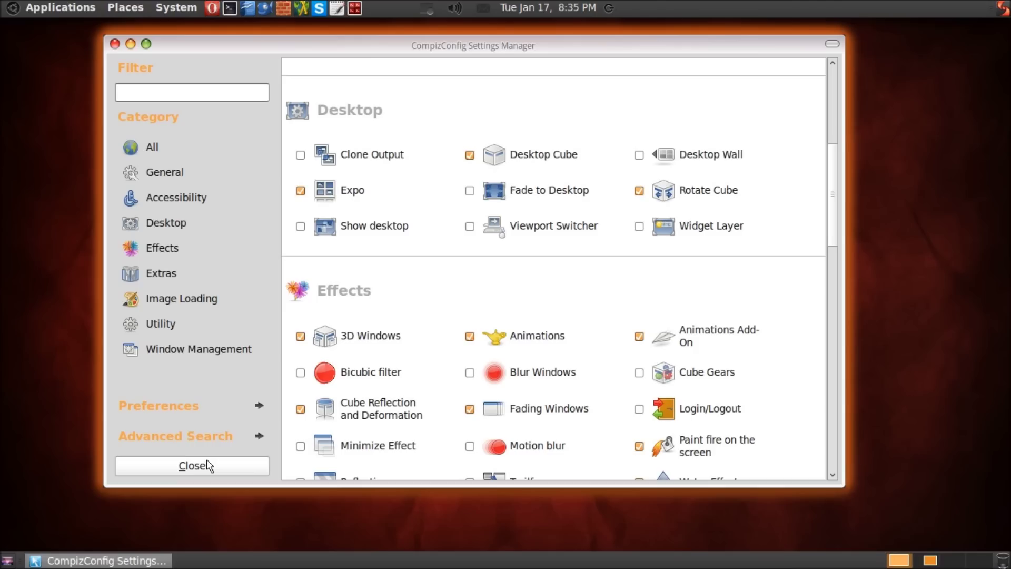
# Step: Demonstrate Expo by showing the workspace overview repeatedly and choosing the second, third and fourth workspaces from it
pyautogui.press('super+e')
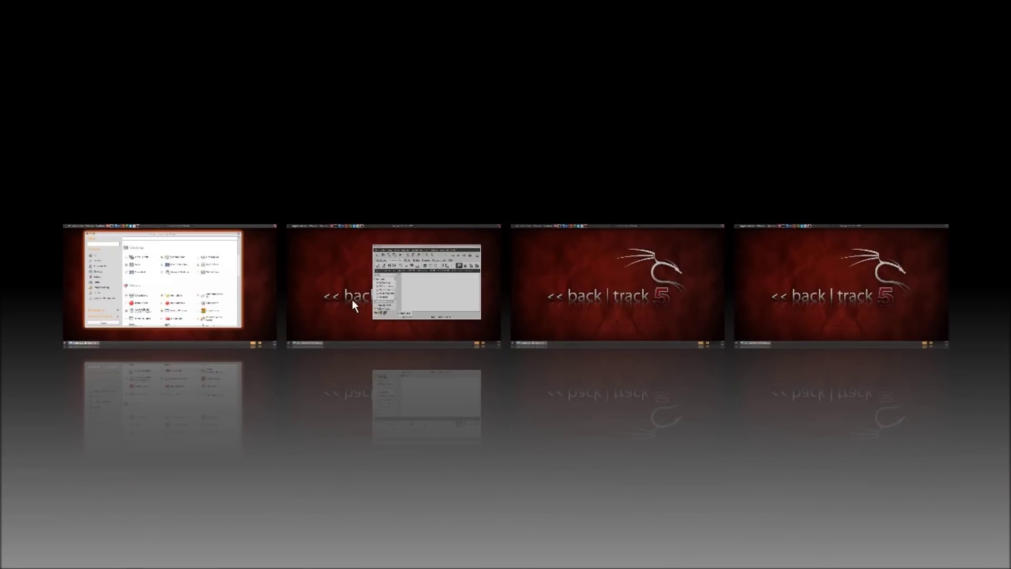
pyautogui.press('super+e')
pyautogui.press('super+e')
pyautogui.click(343, 276)
pyautogui.press('super+e')
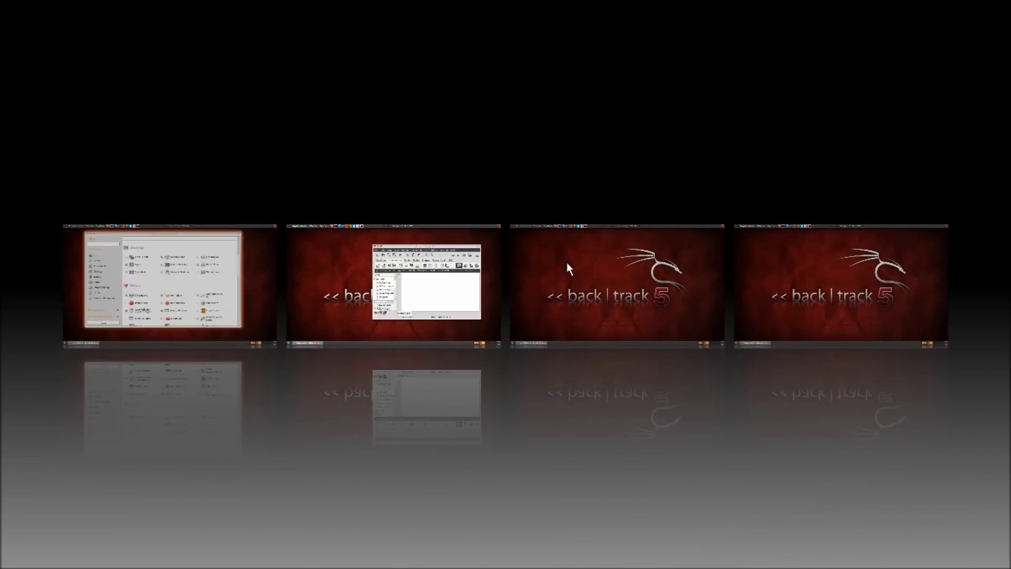
pyautogui.click(584, 262)
pyautogui.press('super+e')
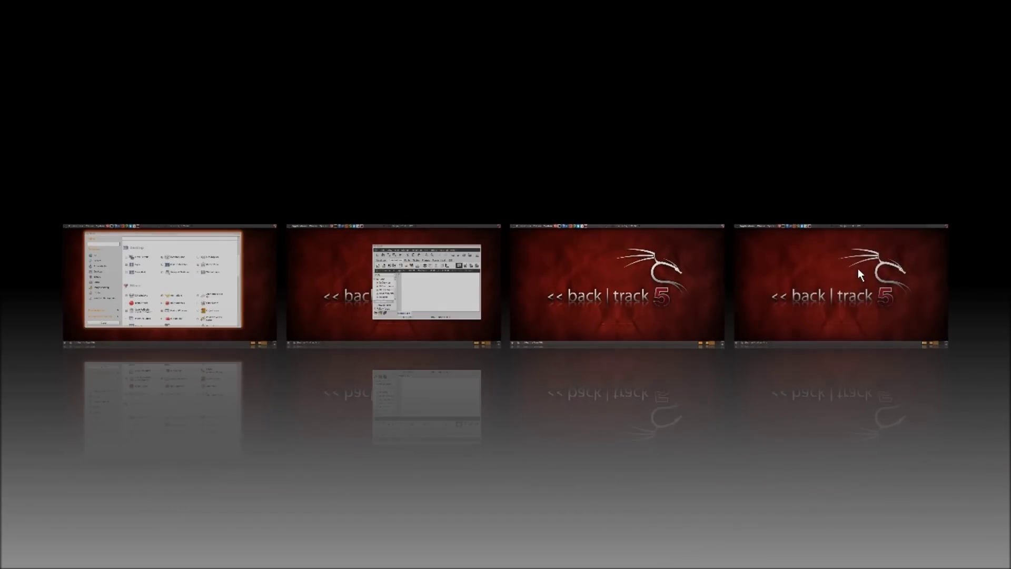
pyautogui.click(857, 267)
# Step: Rotate the desktop cube back to the first workspace and cycle through the grouped windows there
pyautogui.keyDown('ctrl'); pyautogui.keyDown('alt'); pyautogui.moveTo(531, 306); pyautogui.dragTo(891, 256); pyautogui.keyUp('alt'); pyautogui.keyUp('ctrl')
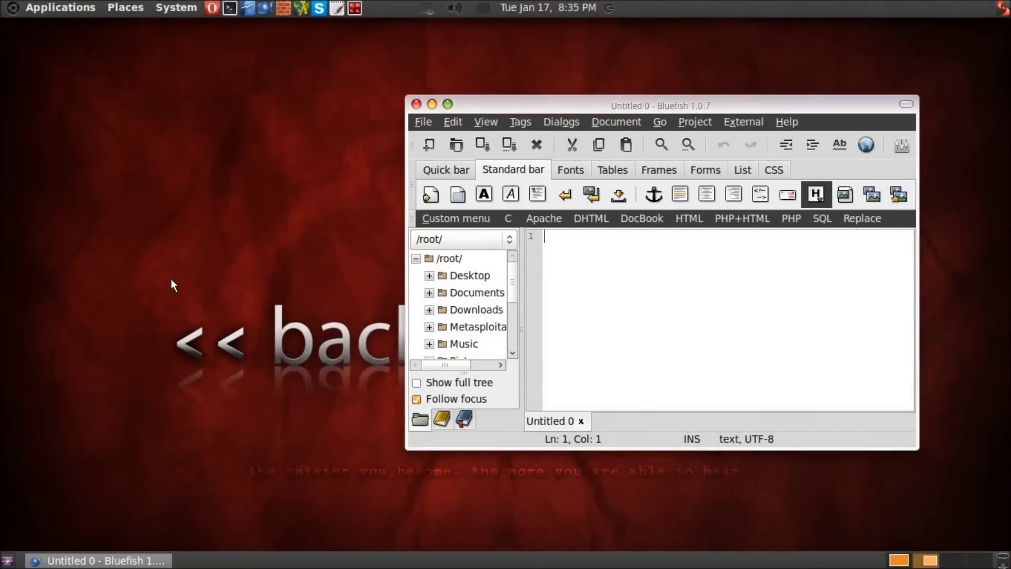
pyautogui.hotkey('ctrl', 'alt', 'Left')
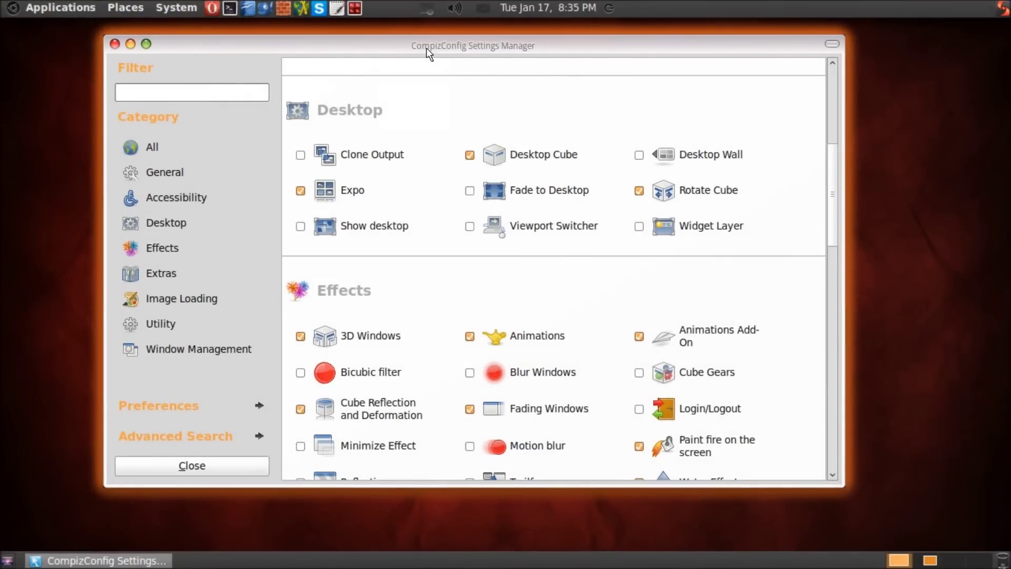
pyautogui.hotkey('alt', 'Tab')
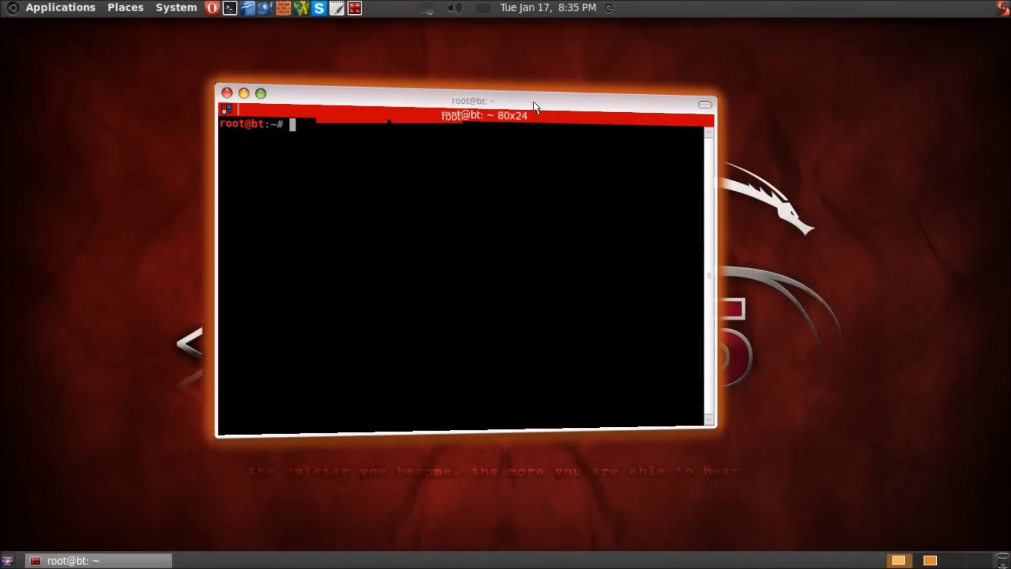
pyautogui.hotkey('alt', 'Tab')
# Step: Rotate the desktop cube to the fourth workspace and open the Appearance preferences
pyautogui.click(614, 164)
pyautogui.moveTo(1, 262); pyautogui.dragTo(996, 270)
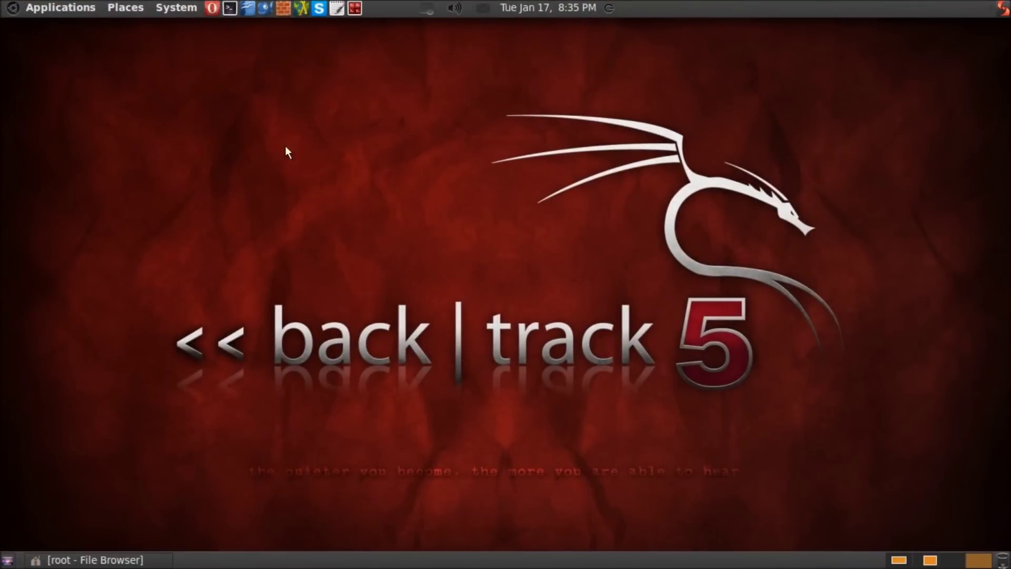
pyautogui.click(176, 7)
pyautogui.moveTo(176, 21)
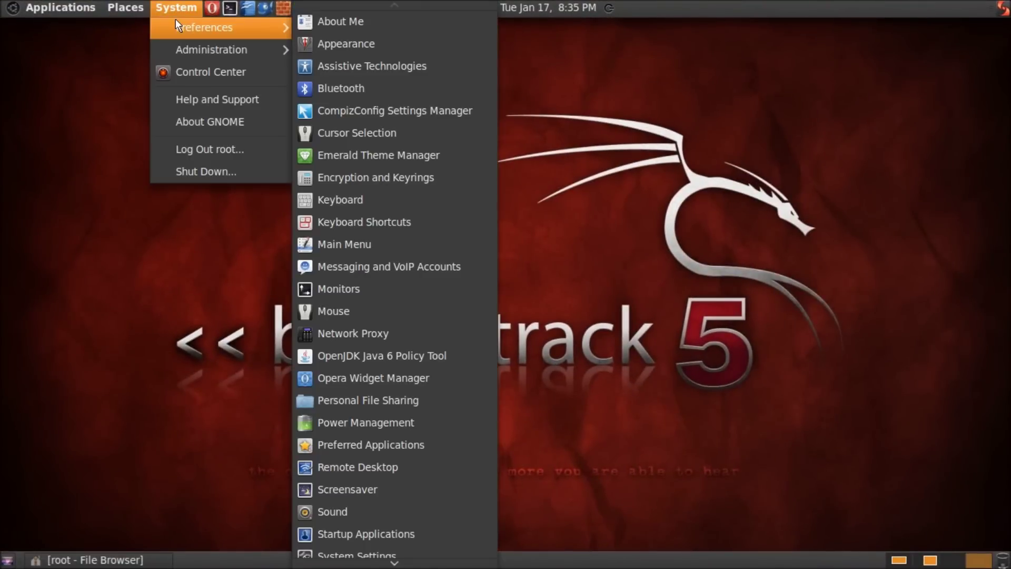
pyautogui.click(357, 44)
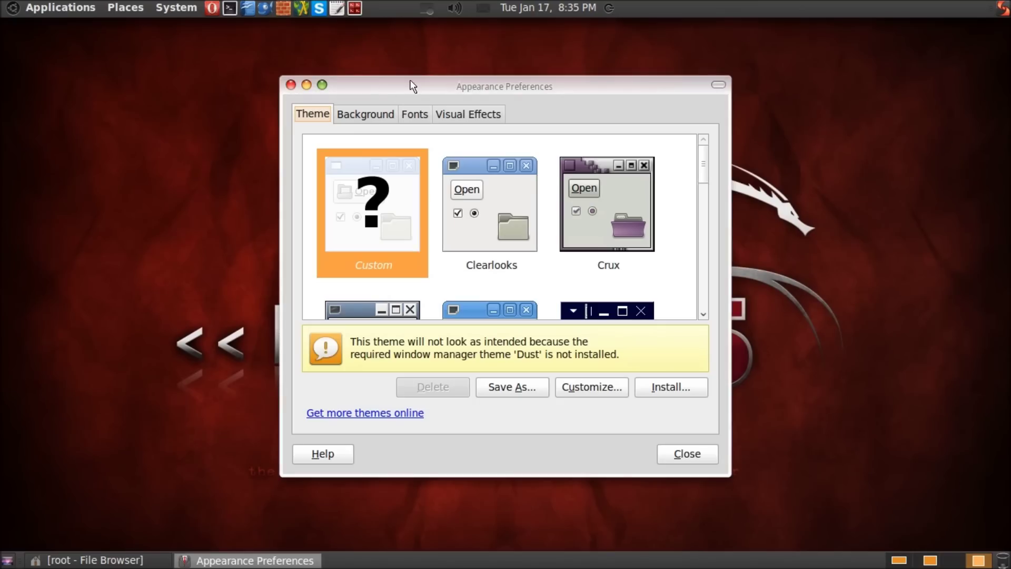
# Step: Move the Appearance Preferences window slightly upward and review its font, visual effects and background settings
pyautogui.moveTo(410, 81); pyautogui.dragTo(392, 55)
pyautogui.click(392, 88)
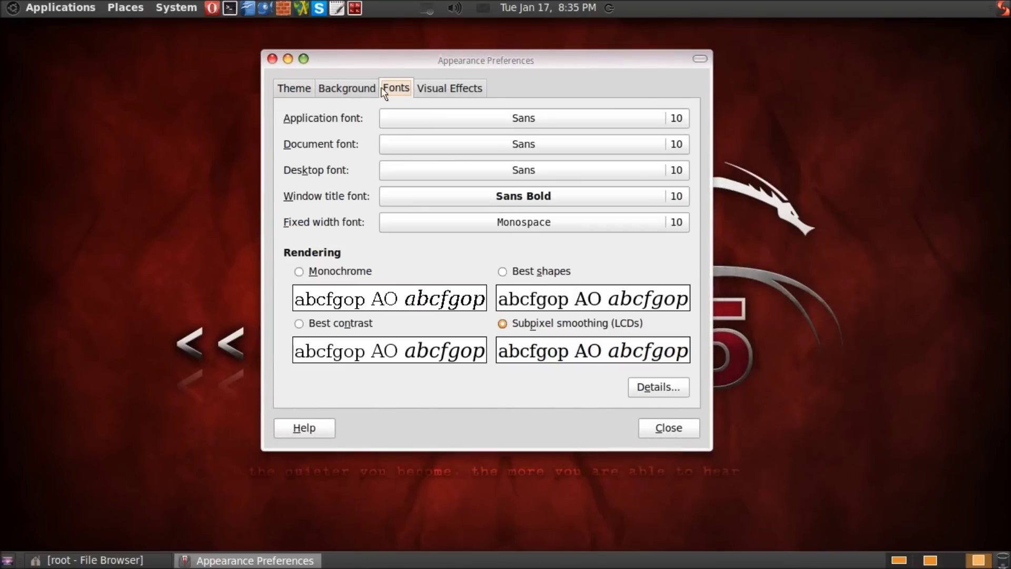
pyautogui.click(337, 88)
pyautogui.click(469, 89)
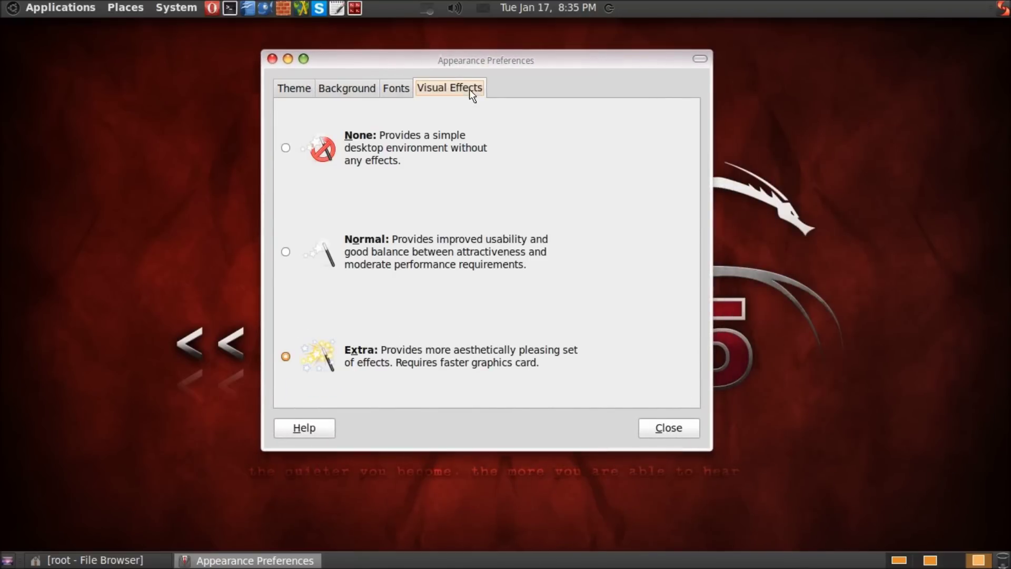
pyautogui.click(347, 91)
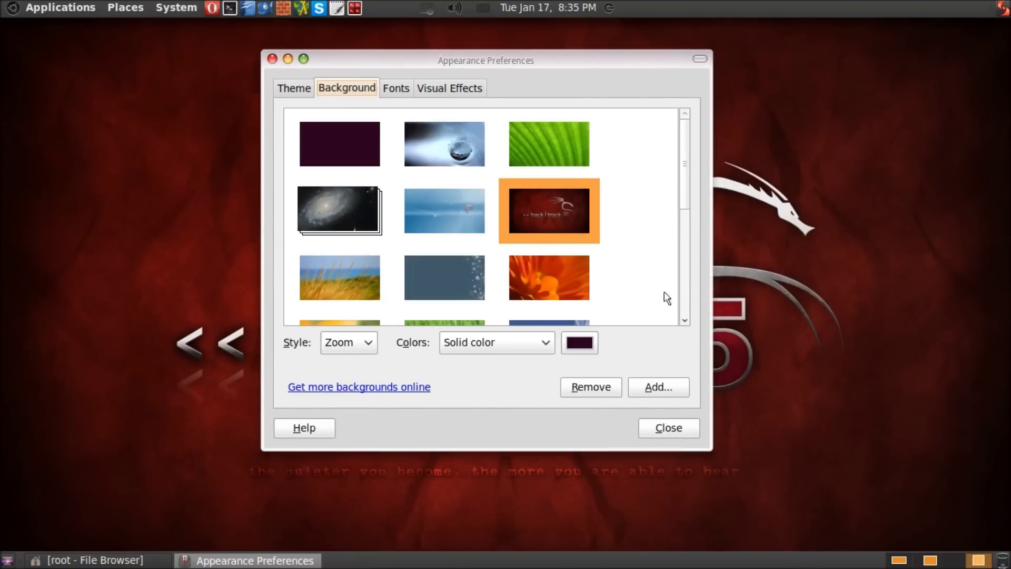
pyautogui.scroll(-5, 652, 232)
pyautogui.scroll(5, 653, 235)
# Step: Minimize and restore the Appearance Preferences window to demonstrate the window animations
pyautogui.click(288, 58)
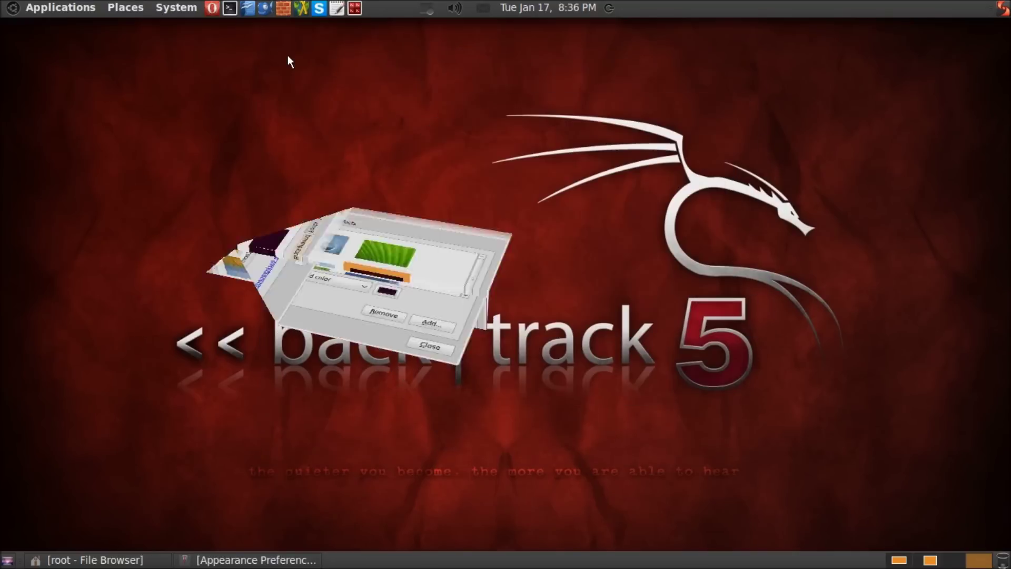
pyautogui.click(253, 560)
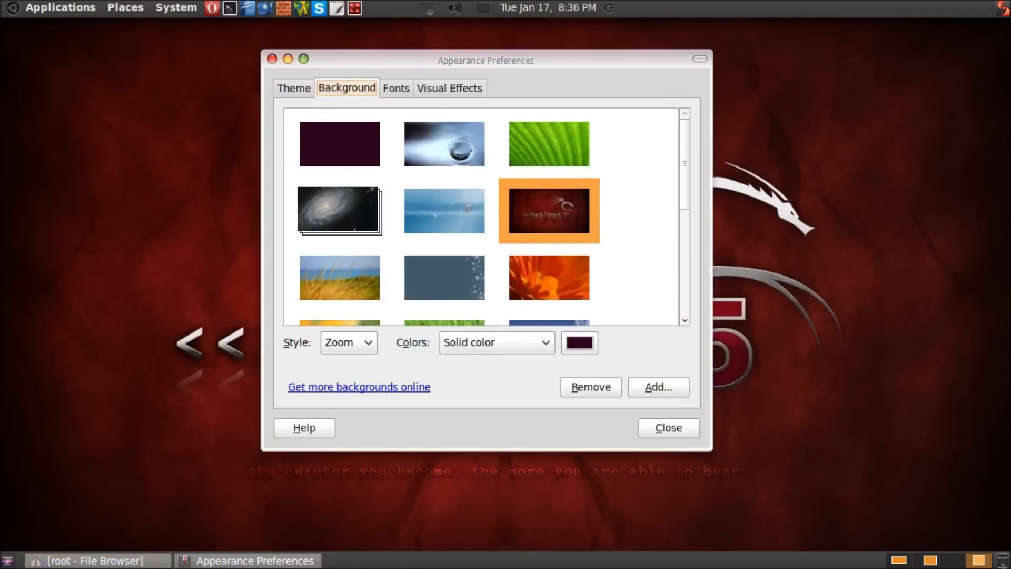
# Step: Restore the root file browser window and browse the BackTrack Information Gathering tool categories, from network to wireless analysis, to show the menu animations
pyautogui.click(94, 559)
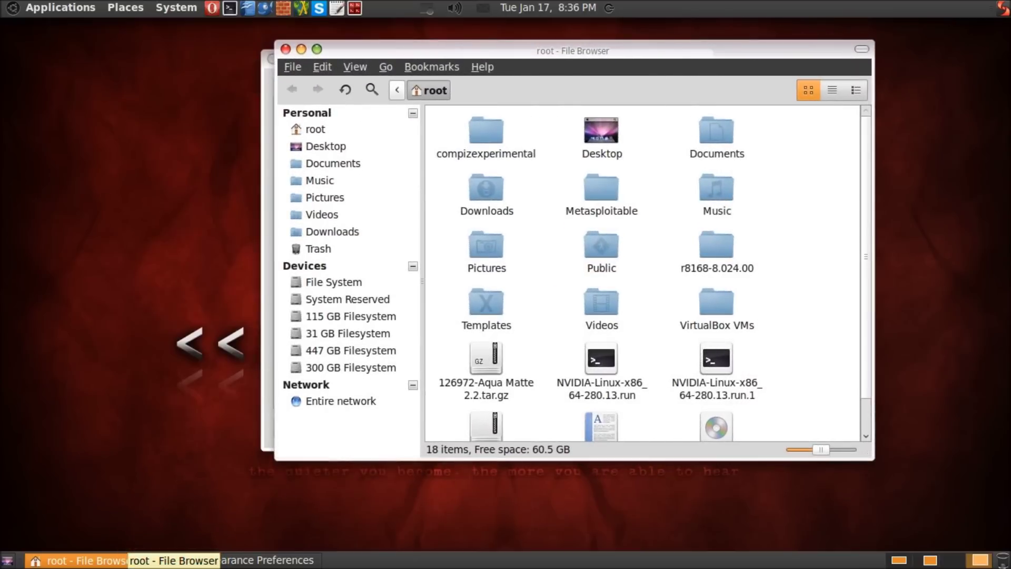
pyautogui.click(29, 6)
pyautogui.moveTo(32, 48)
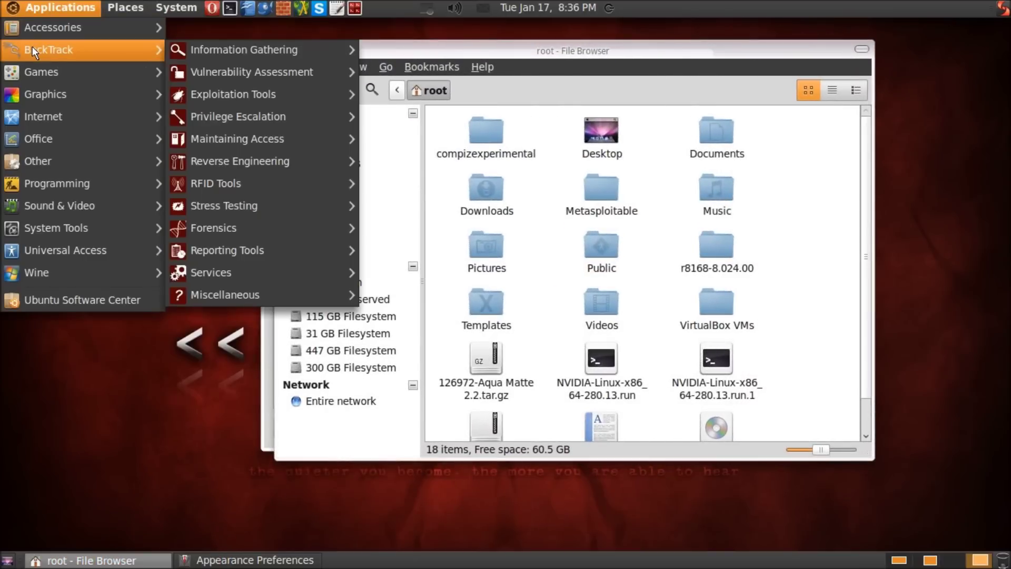
pyautogui.moveTo(238, 47)
pyautogui.moveTo(388, 58)
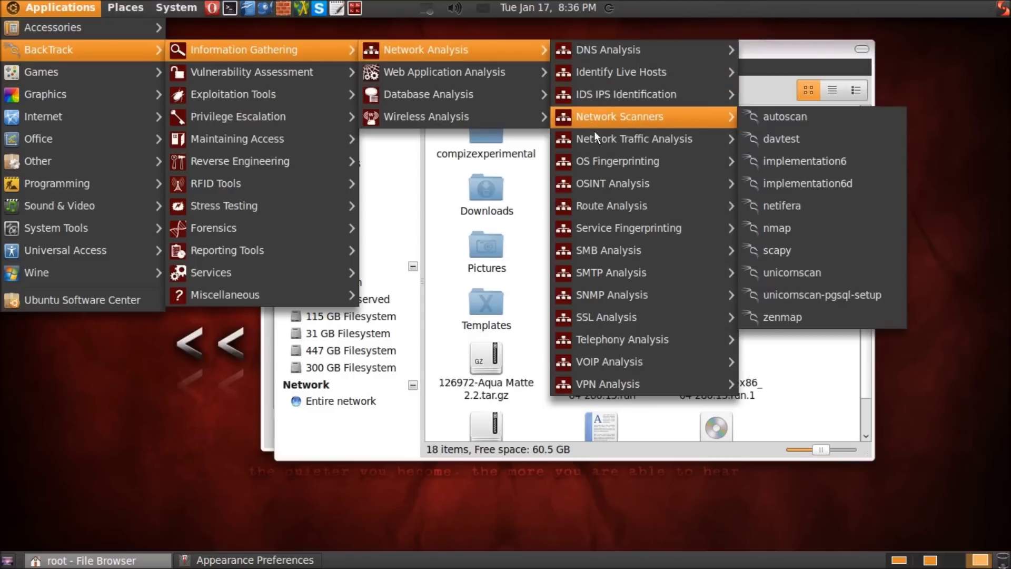
pyautogui.moveTo(609, 249)
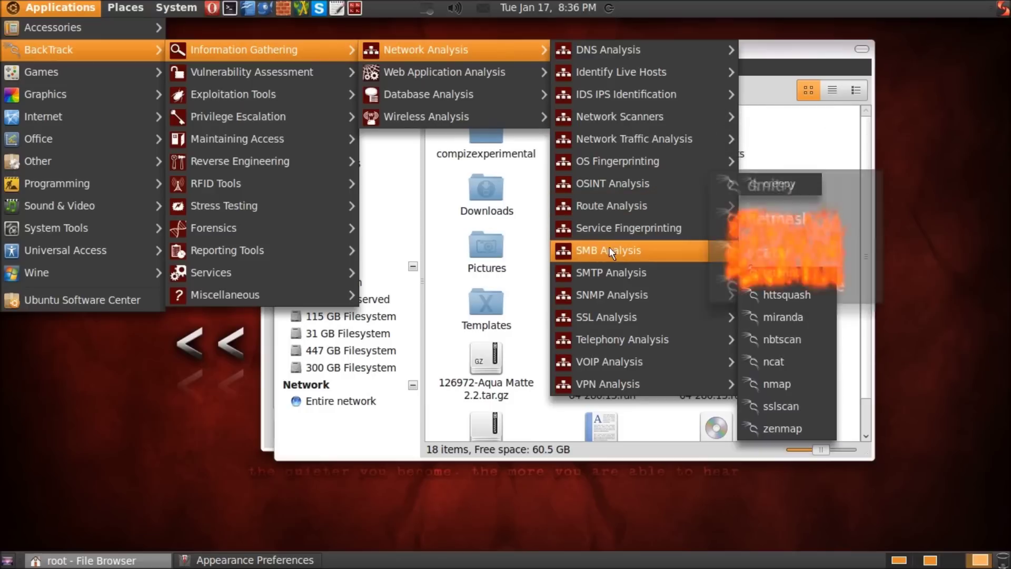
pyautogui.moveTo(625, 369)
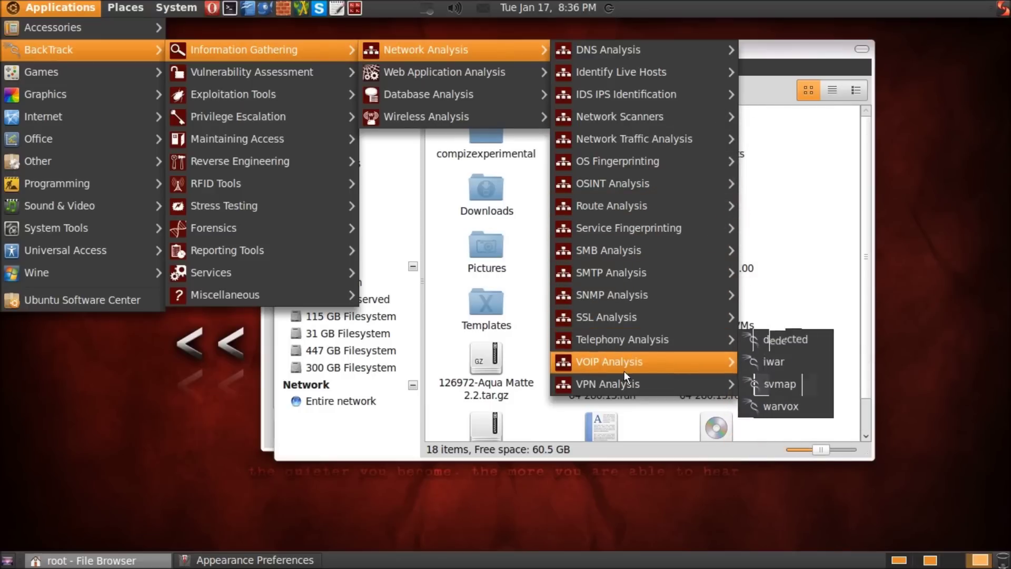
pyautogui.moveTo(565, 104)
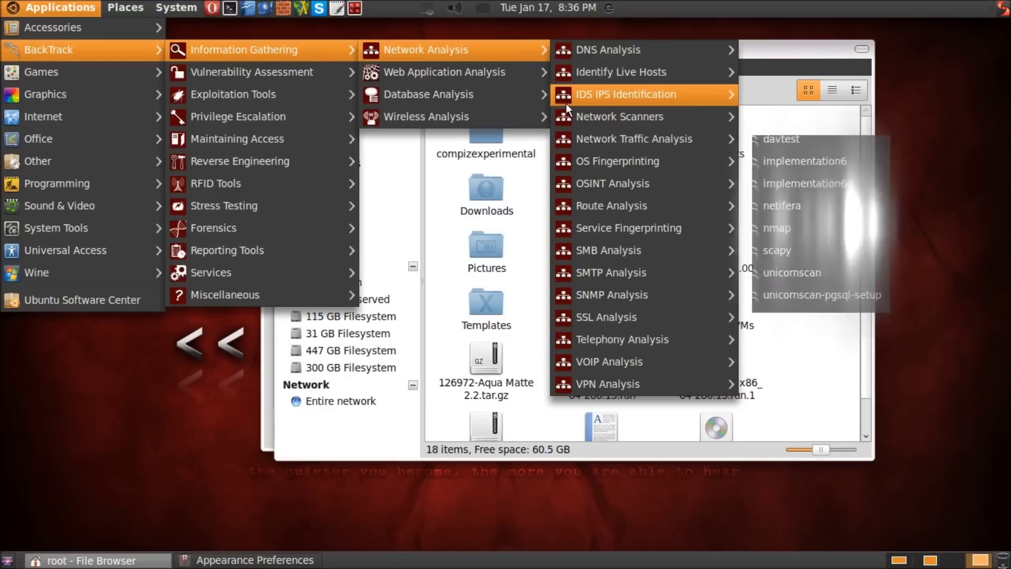
pyautogui.moveTo(524, 98)
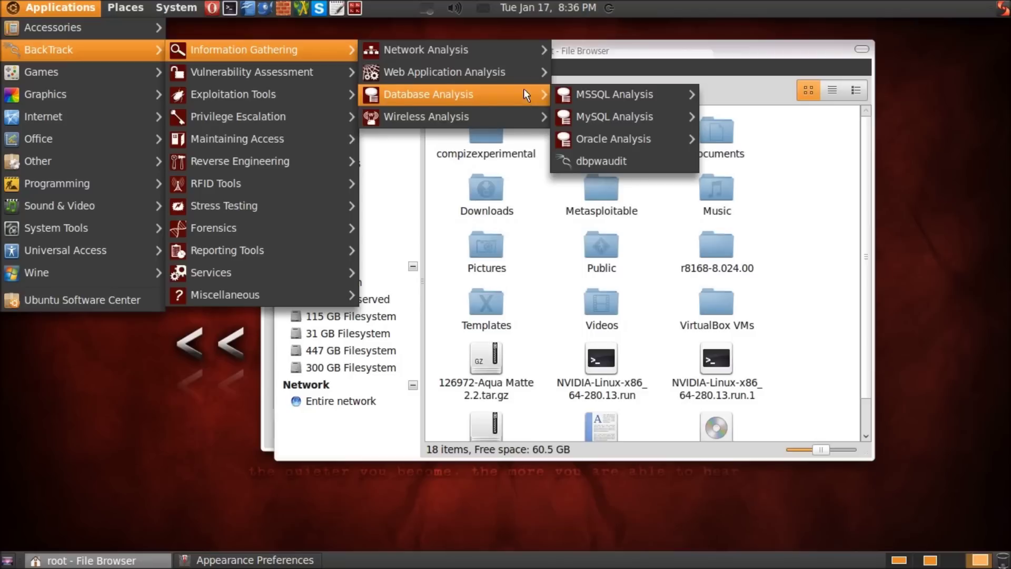
pyautogui.moveTo(561, 138)
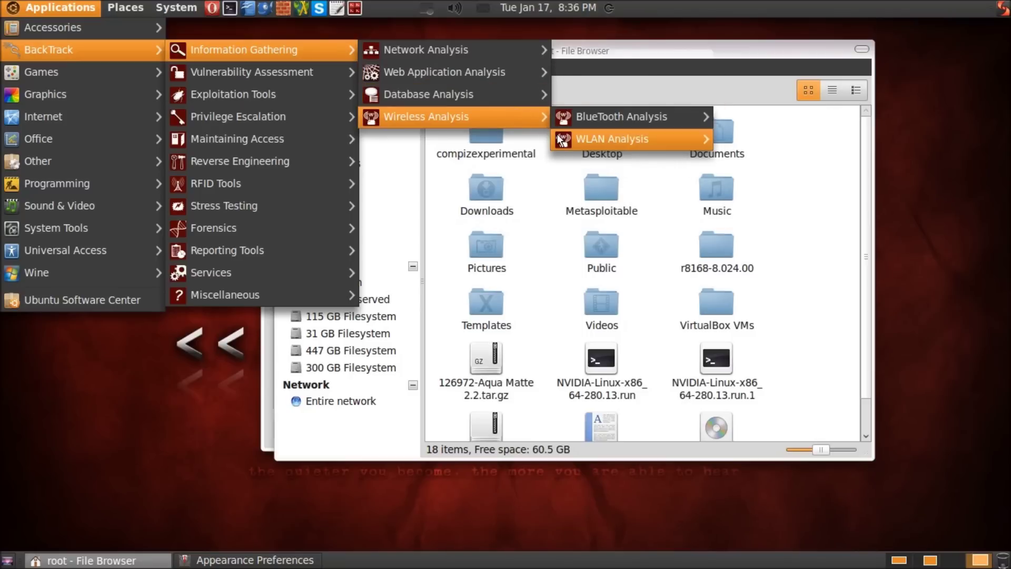
# Step: Browse the remaining BackTrack tool categories from Vulnerability Assessment through Privilege Escalation and Forensics to Services, and dismiss the list
pyautogui.moveTo(342, 74)
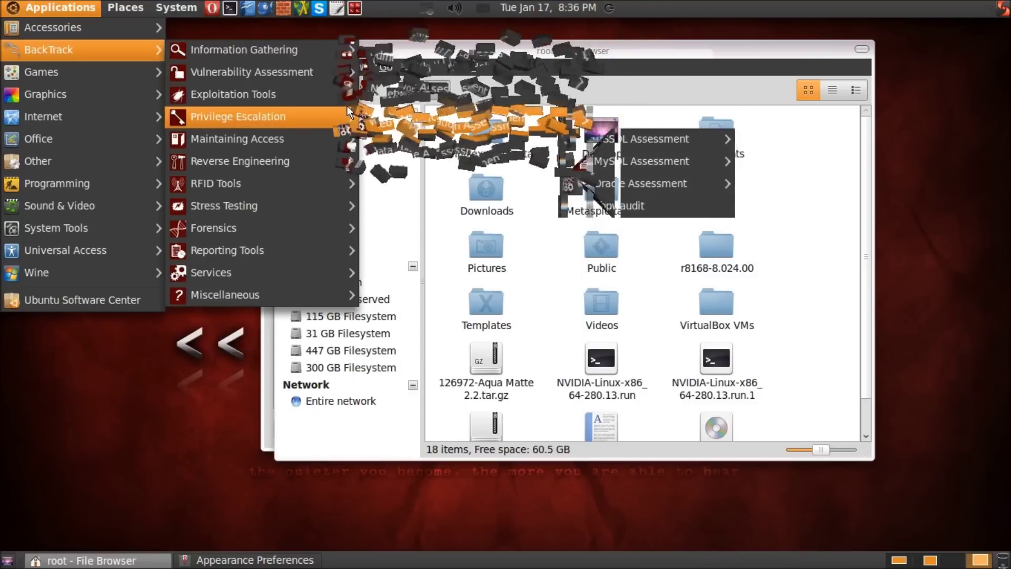
pyautogui.moveTo(337, 118)
pyautogui.moveTo(386, 121)
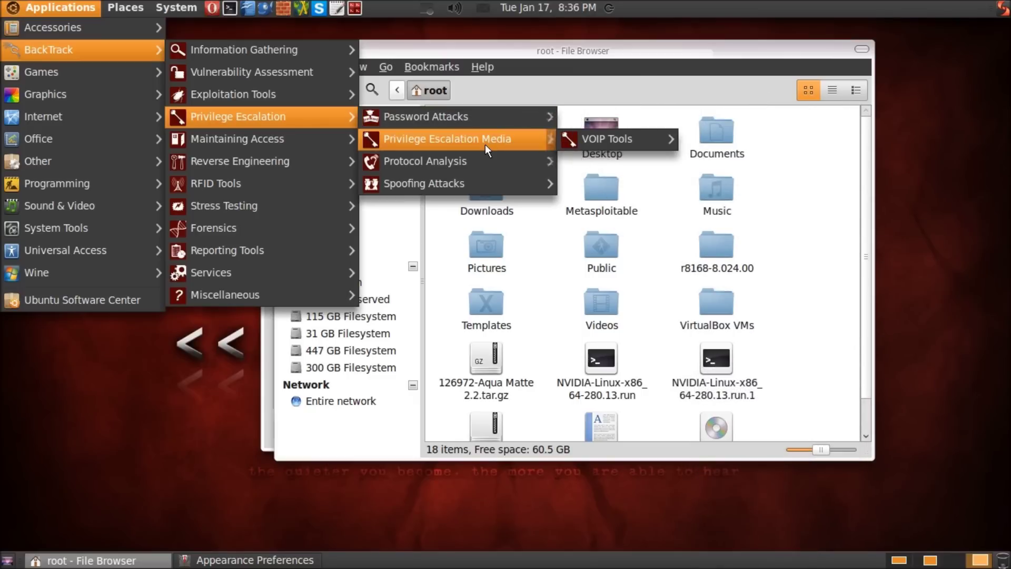
pyautogui.moveTo(475, 164)
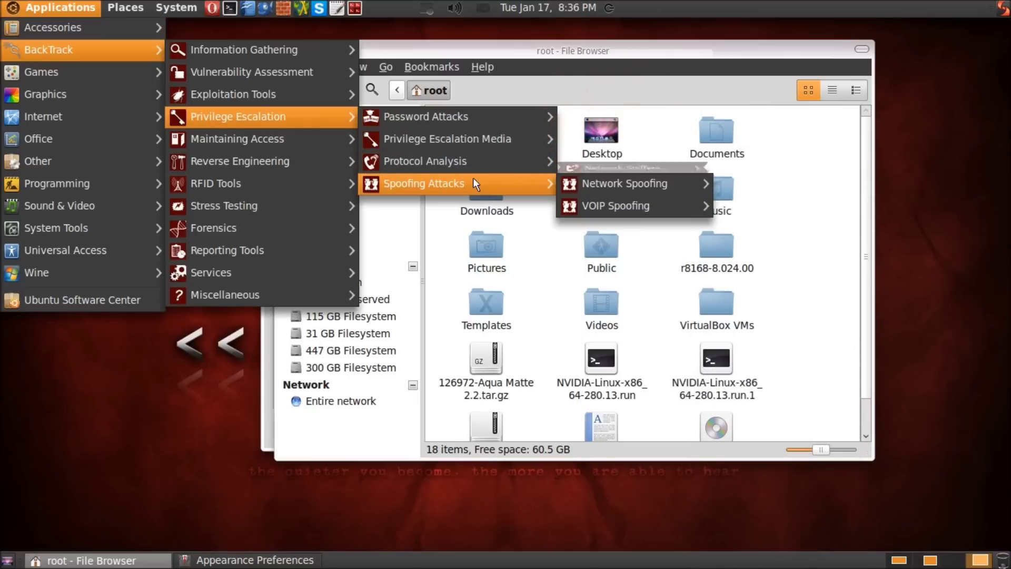
pyautogui.moveTo(327, 144)
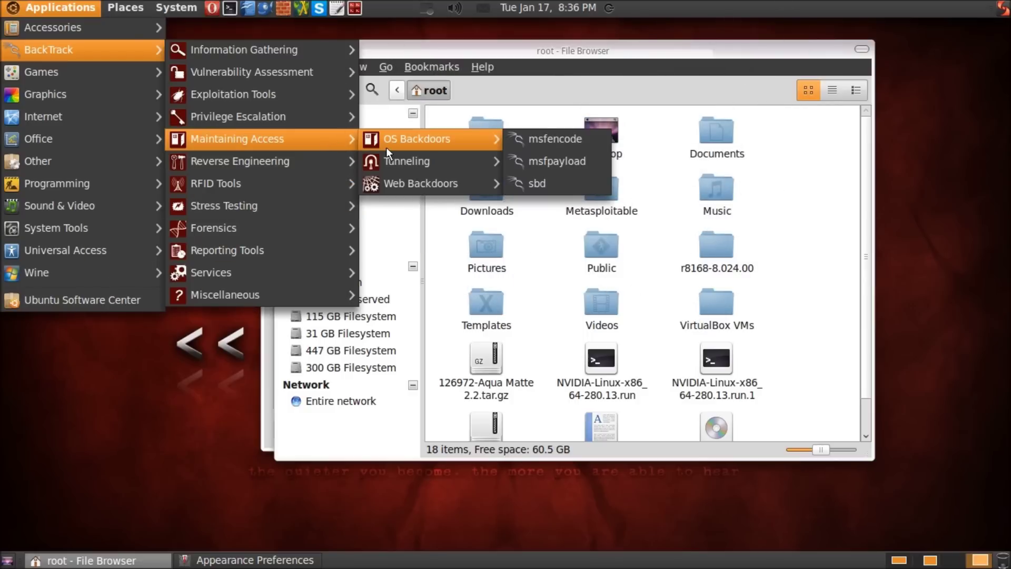
pyautogui.moveTo(317, 163)
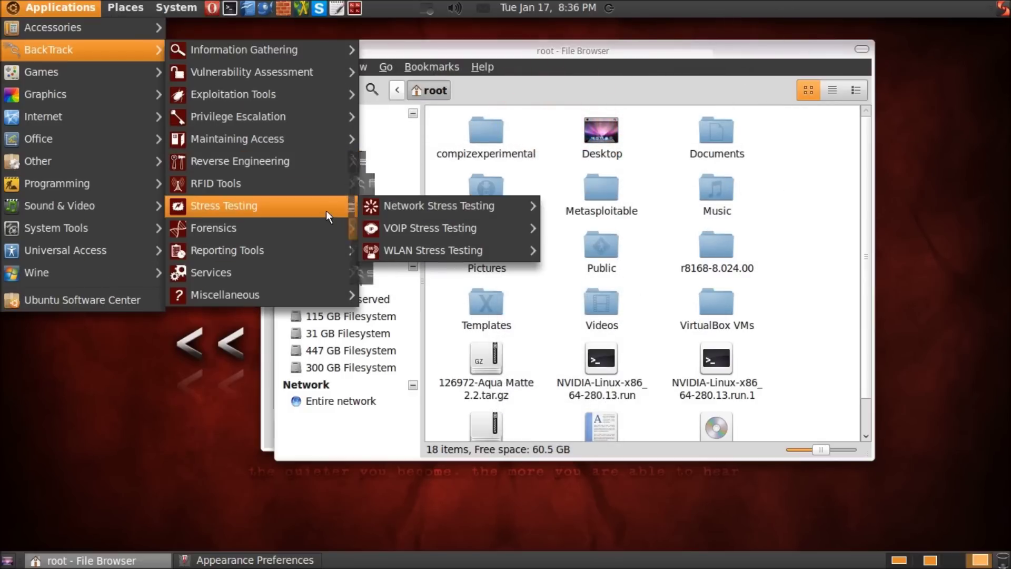
pyautogui.moveTo(333, 235)
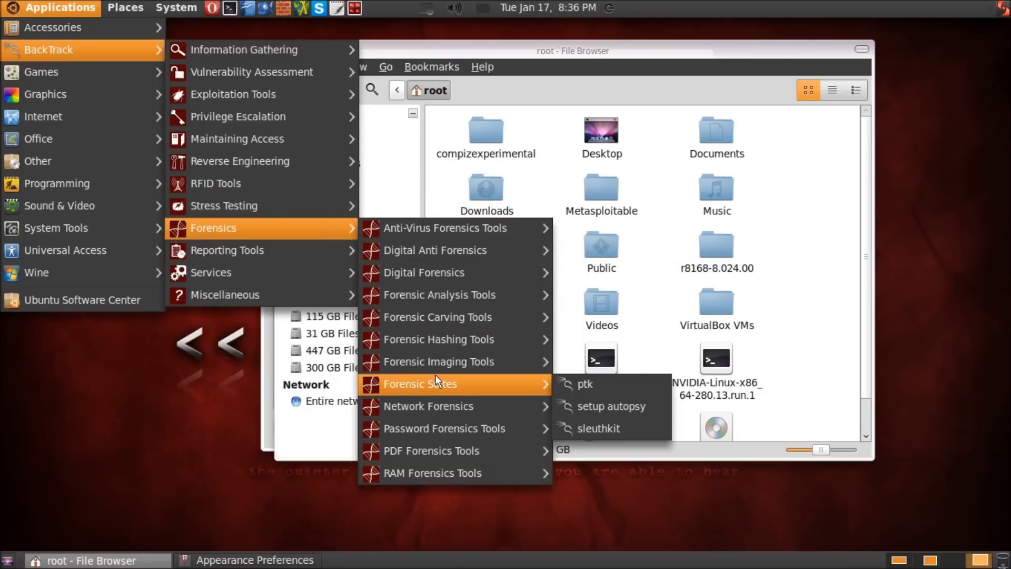
pyautogui.moveTo(406, 294)
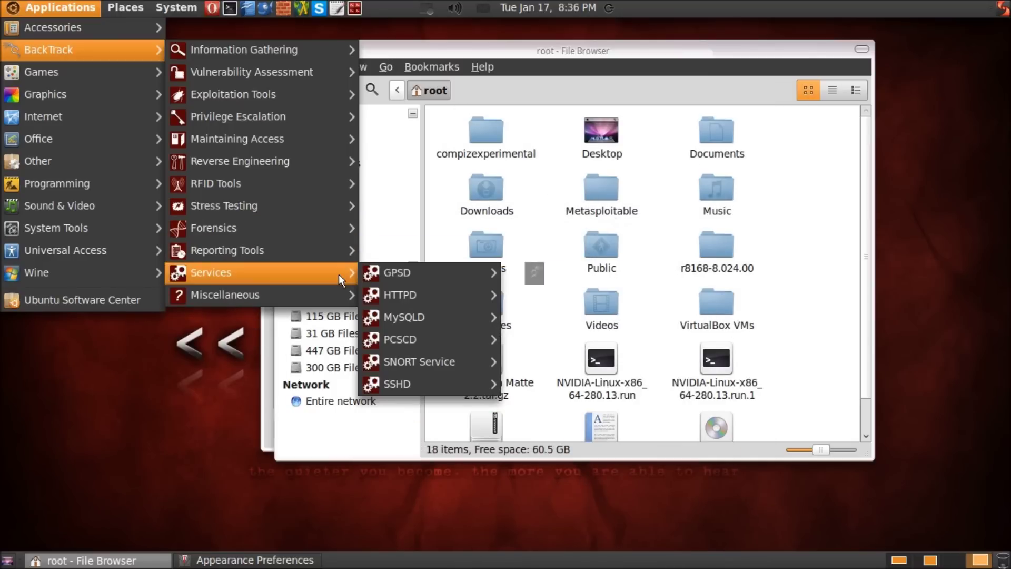
pyautogui.moveTo(357, 275)
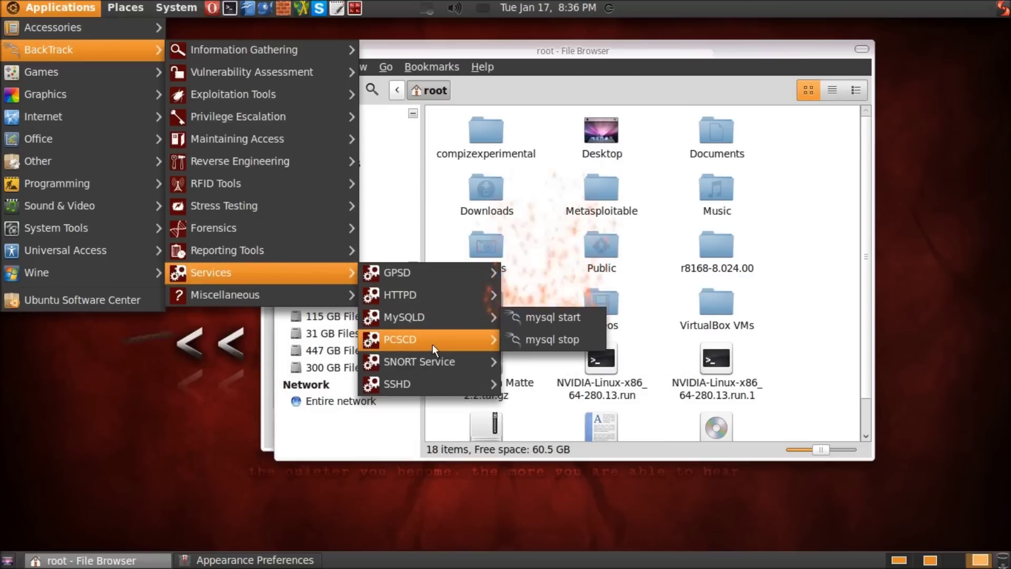
pyautogui.click(152, 389)
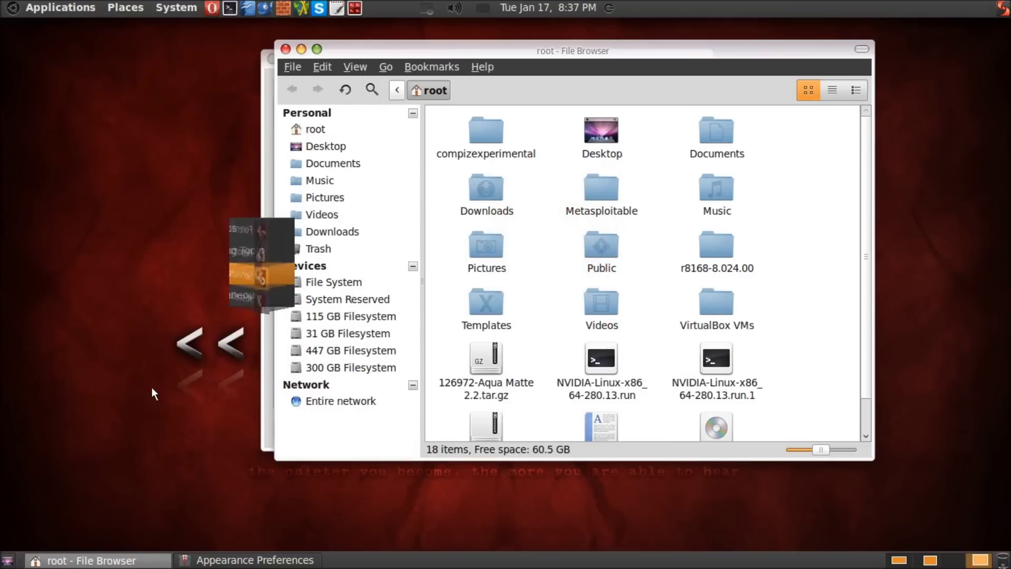
# Step: Minimize the file browser and Appearance Preferences windows, and close the Bluefish editor on the second workspace
pyautogui.click(301, 50)
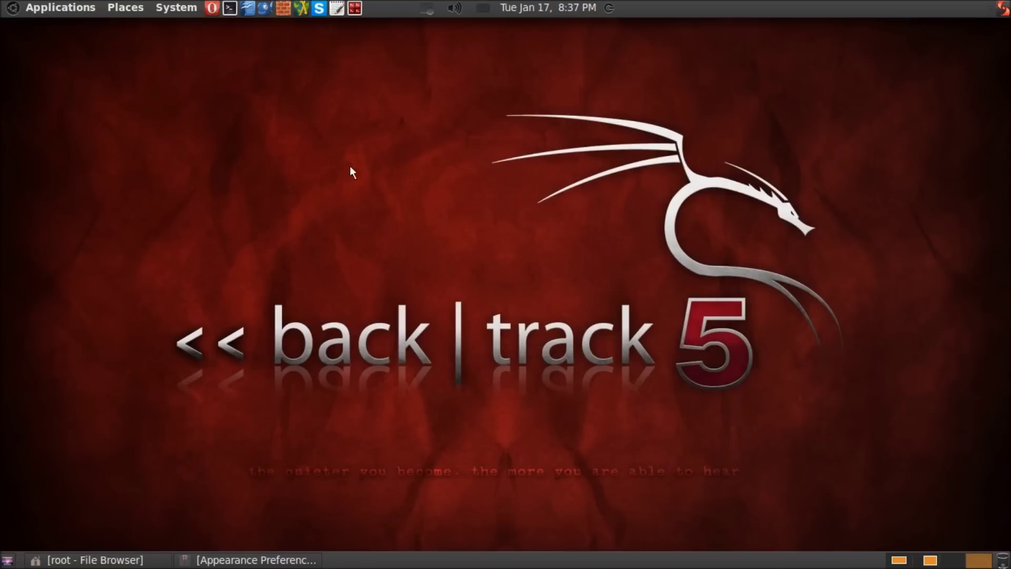
pyautogui.click(925, 561)
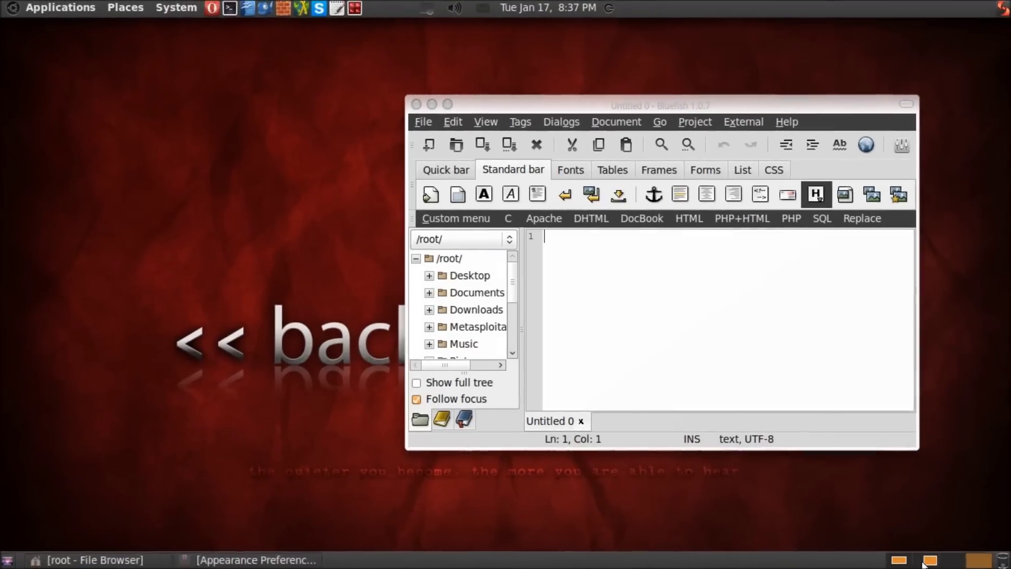
pyautogui.click(414, 103)
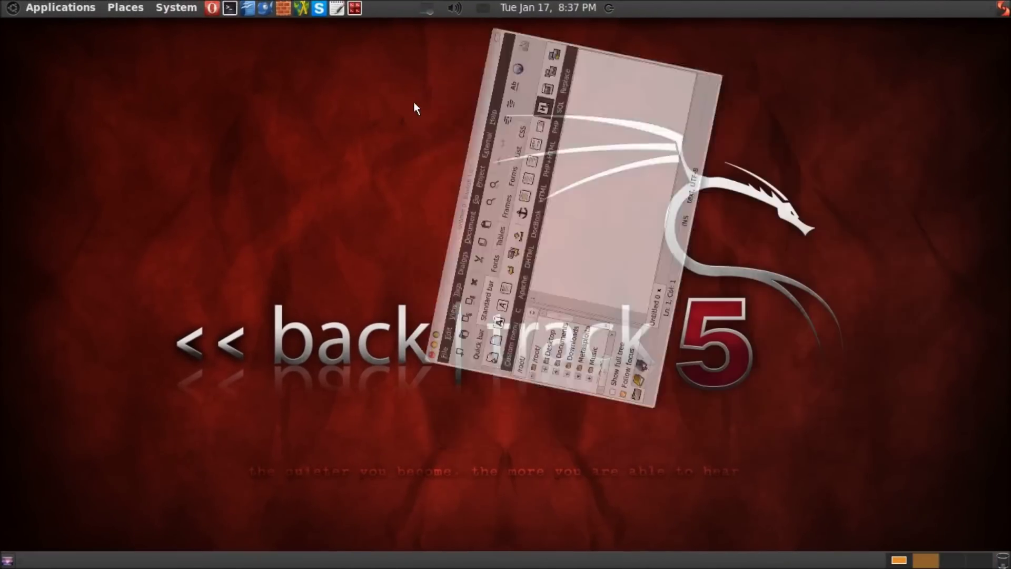